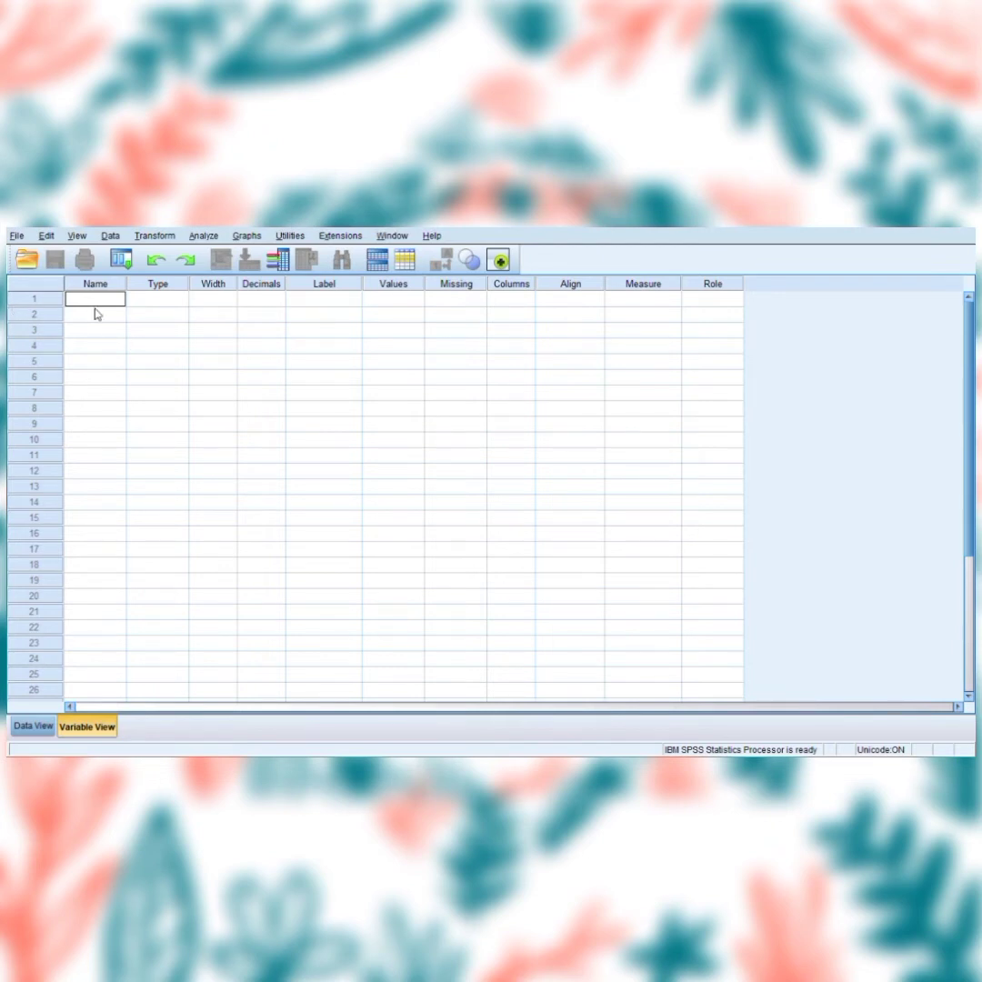
Define the first variable as nama with type String, width 14 and the label Nama Responden.
key(Tab)
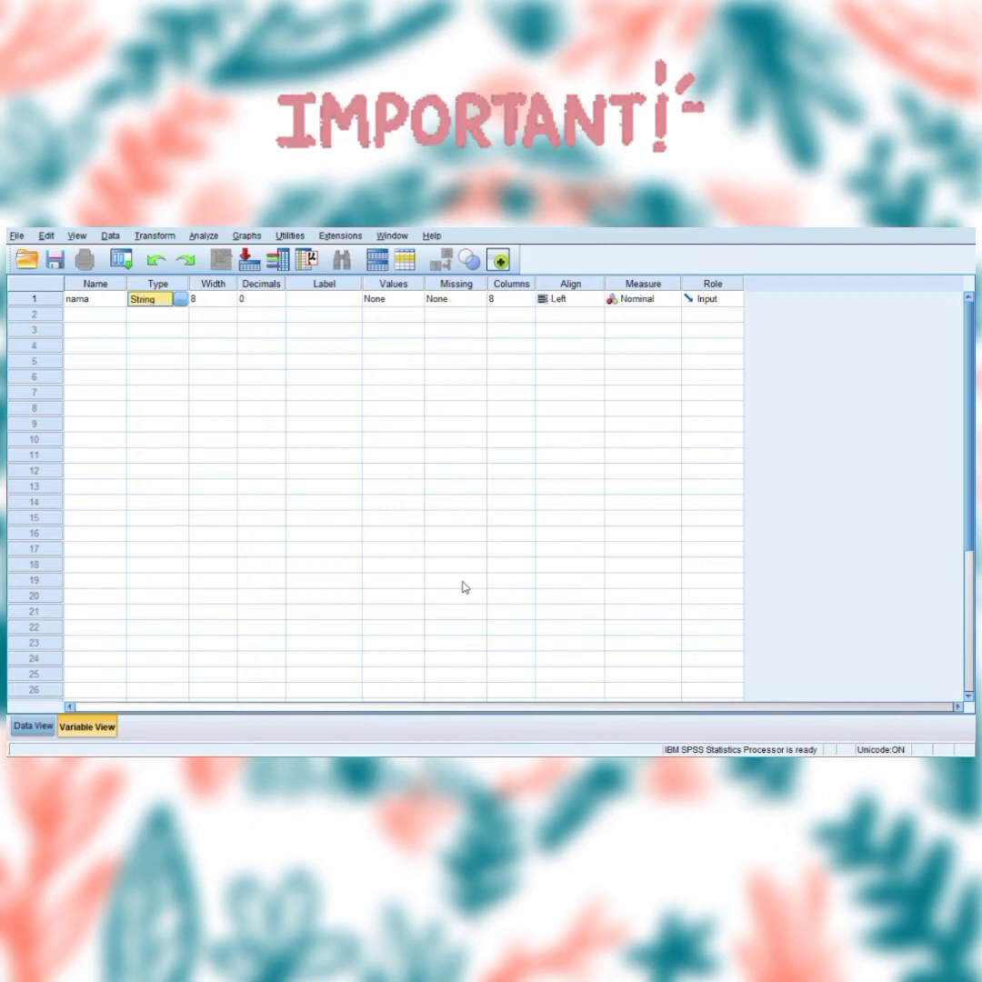
click(212, 306)
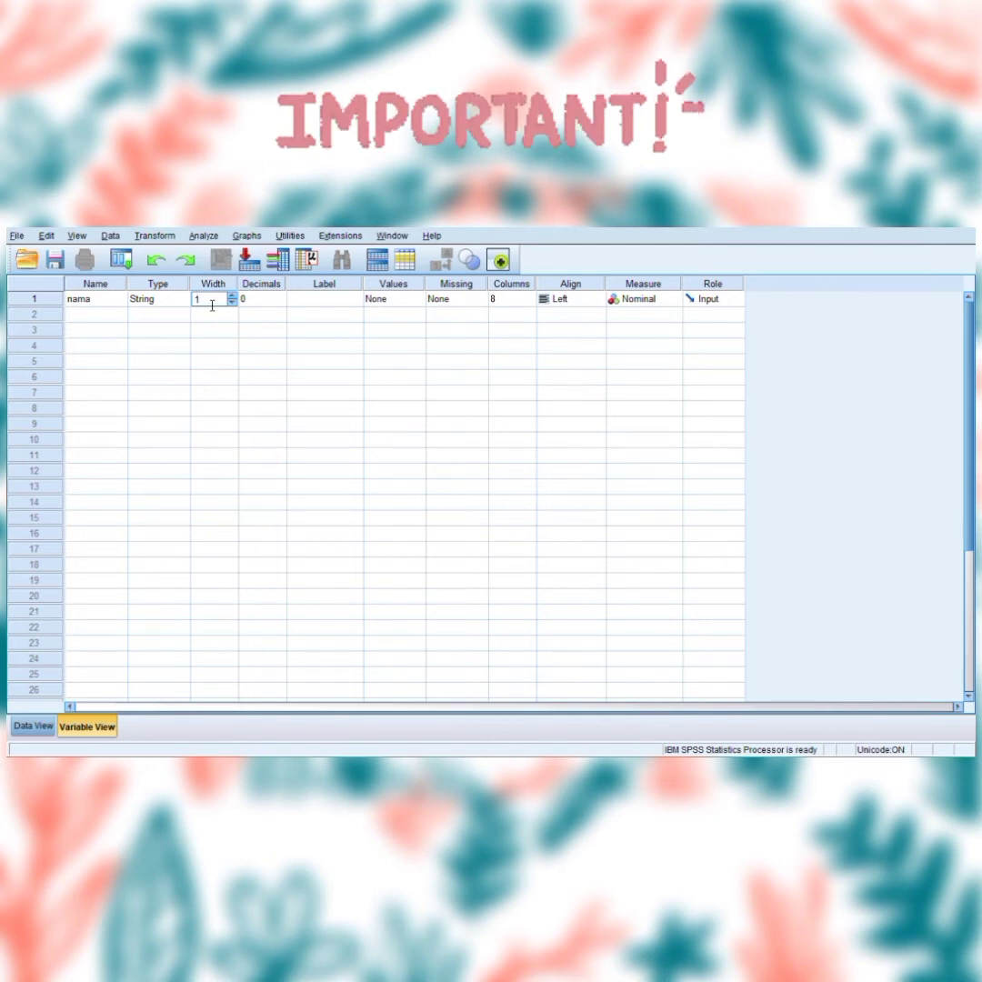
click(253, 302)
click(331, 308)
click(328, 306)
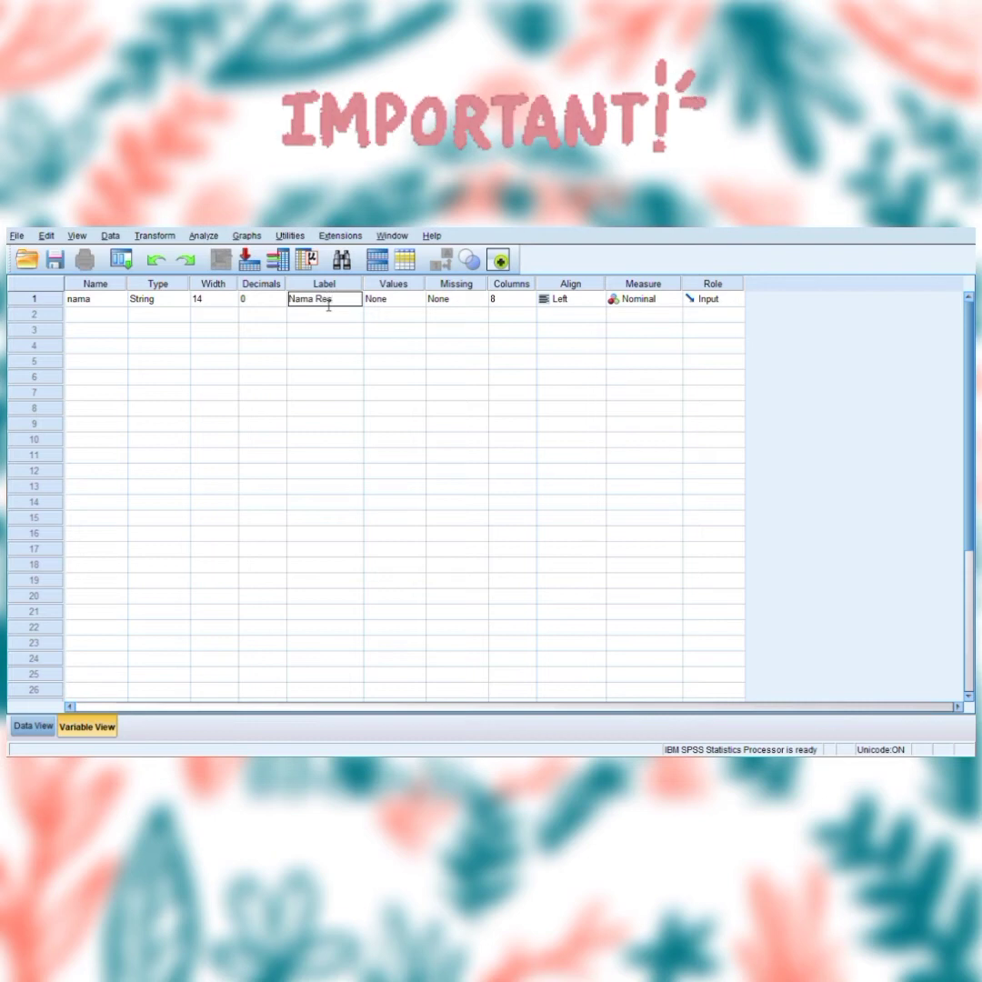
text(Nama Responden)
Check the Values, Missing, Columns and Align settings of the nama variable.
click(383, 306)
click(451, 304)
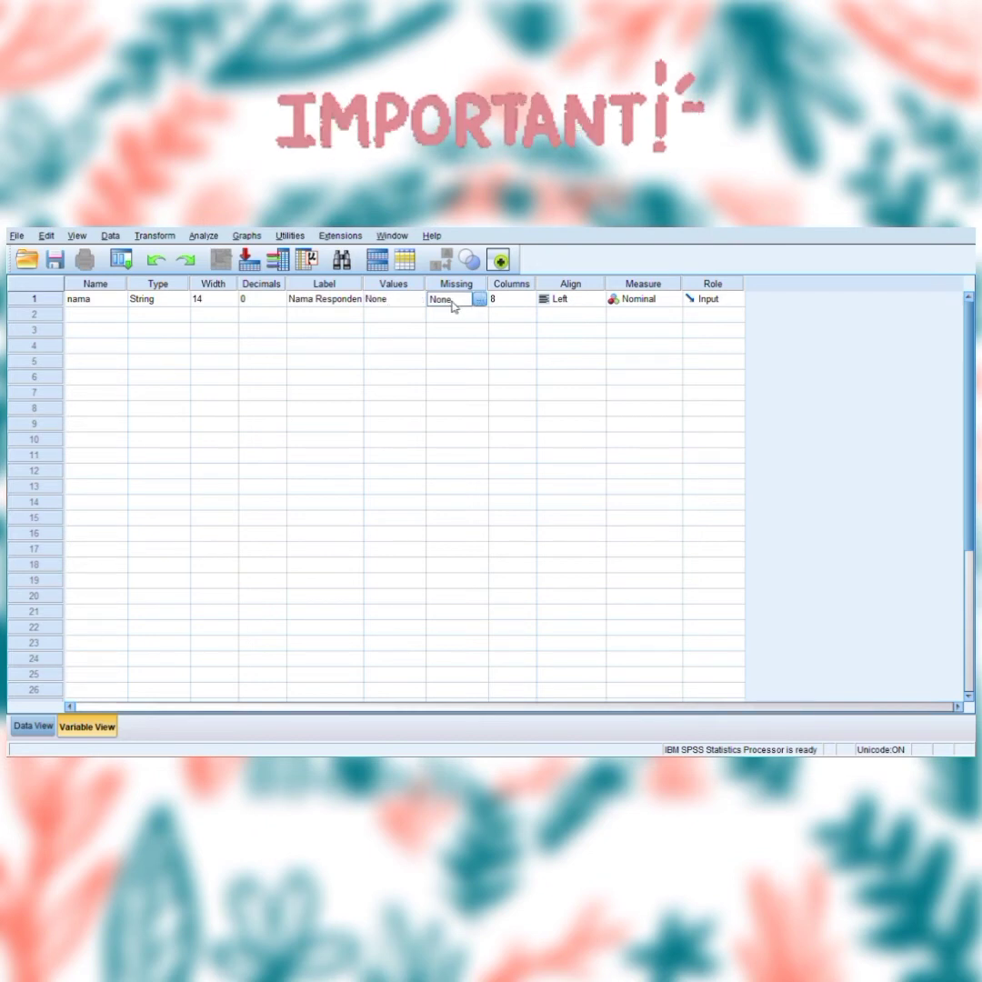
click(509, 305)
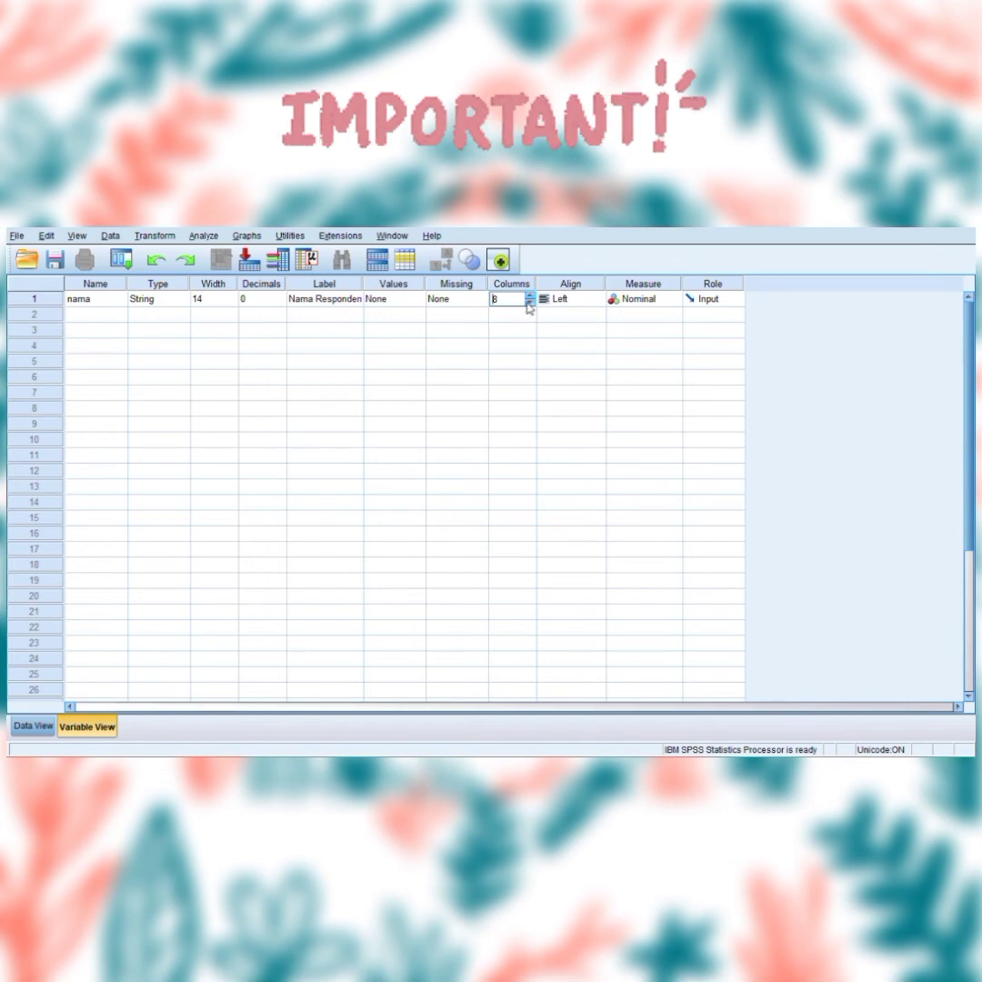
click(555, 304)
click(597, 300)
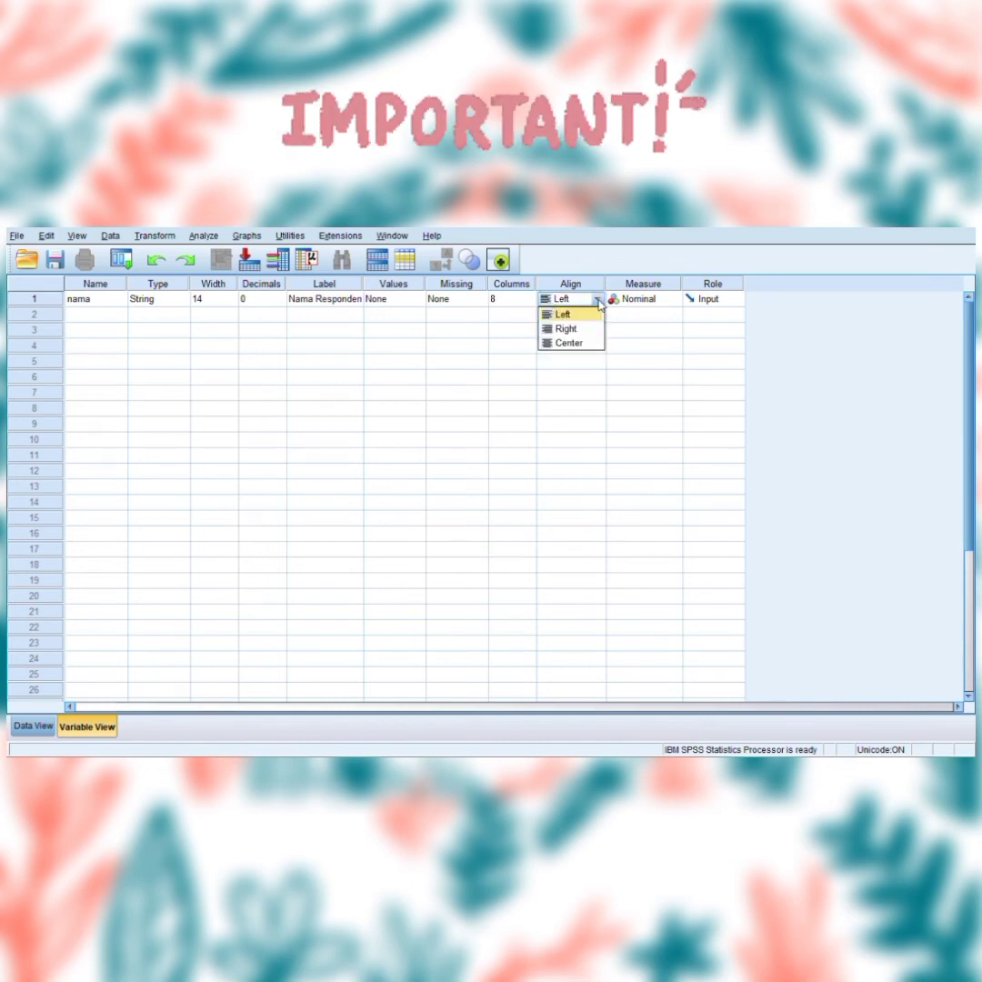
click(599, 306)
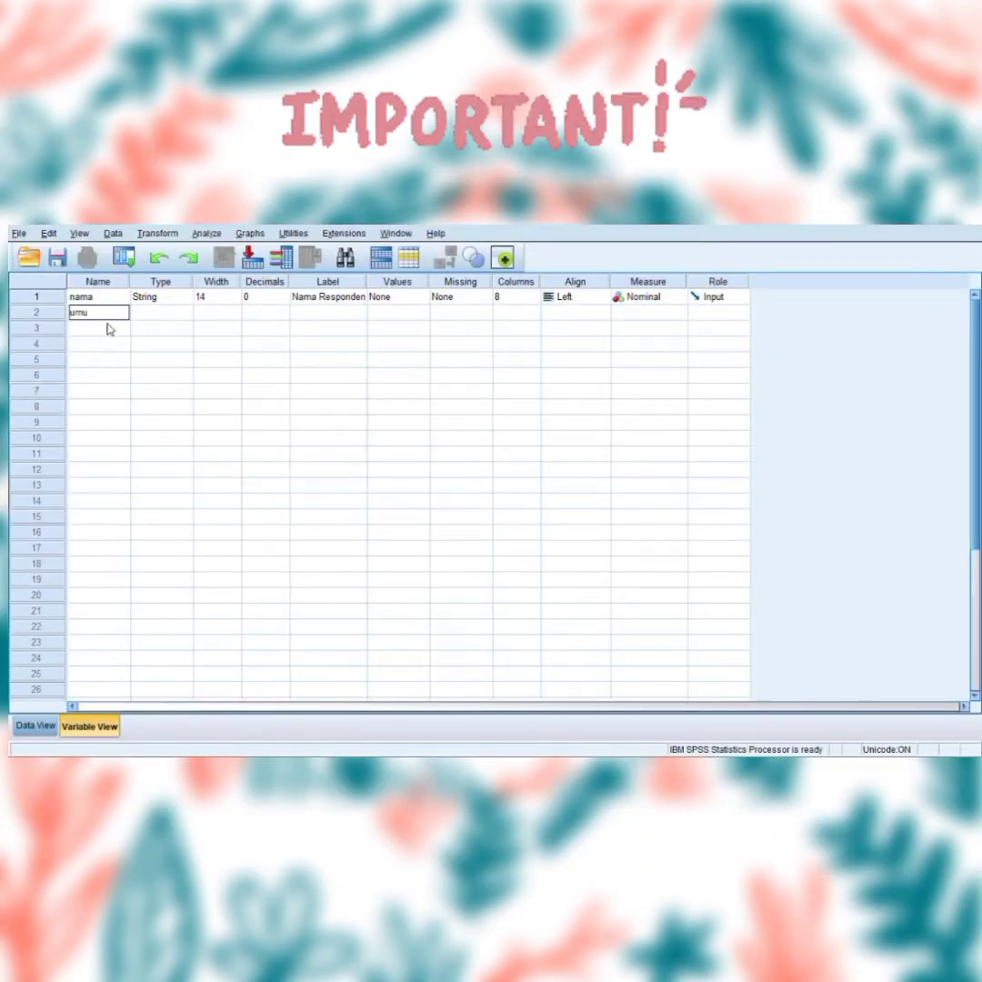
Define the second variable umur as Numeric with 0 decimals, the label Umur Responden and the Scale measure.
click(181, 314)
click(185, 316)
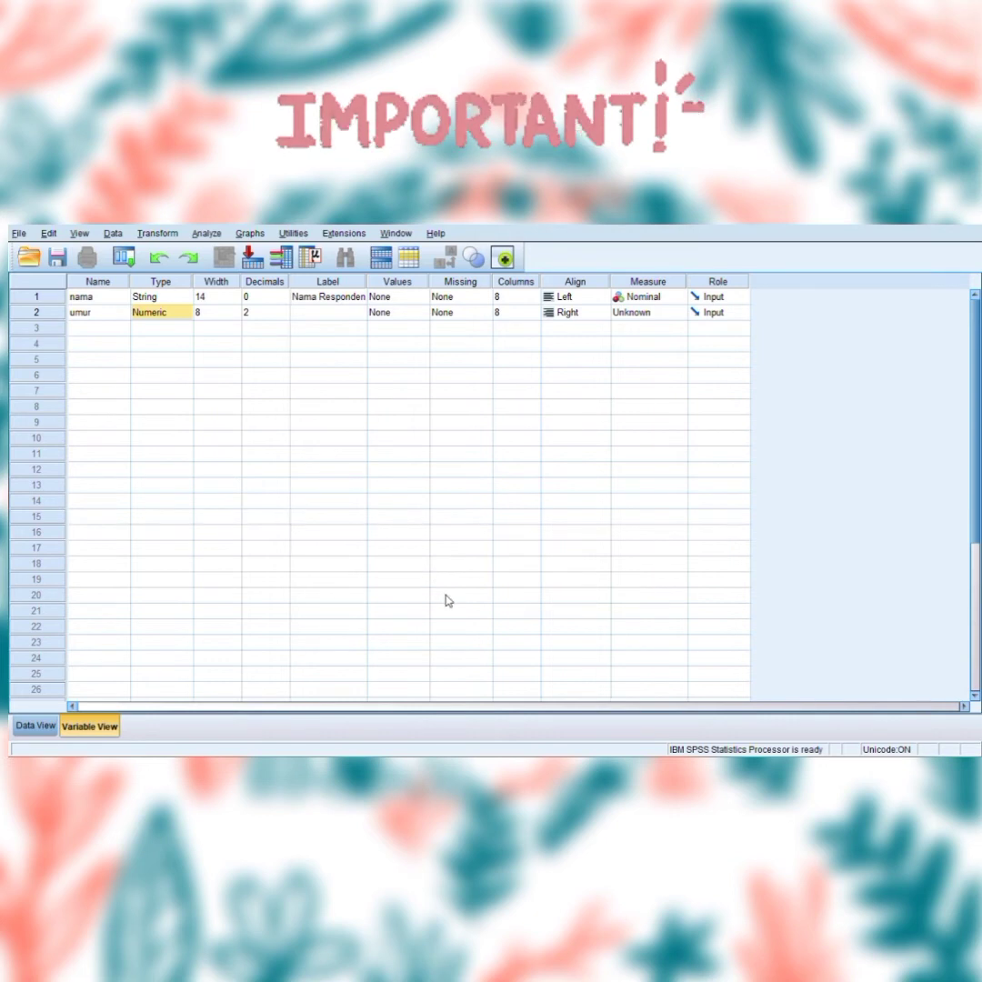
click(251, 317)
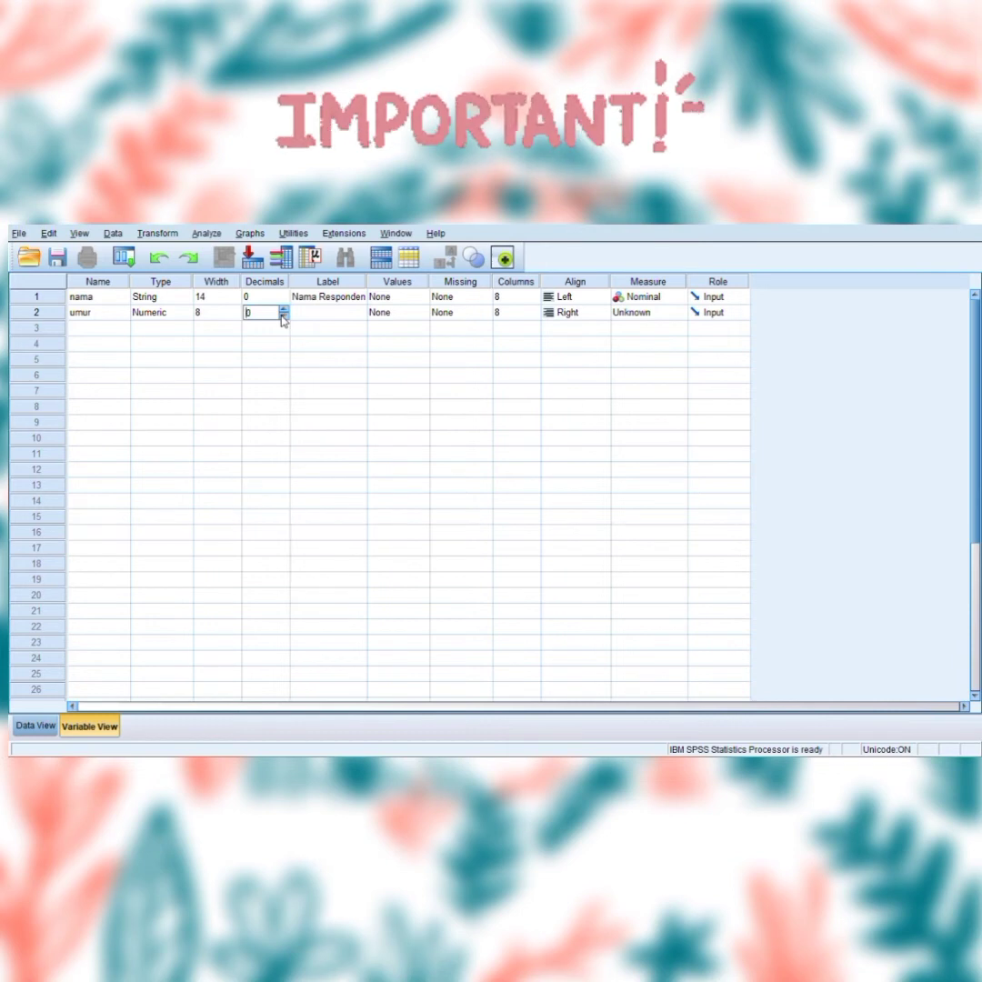
click(310, 320)
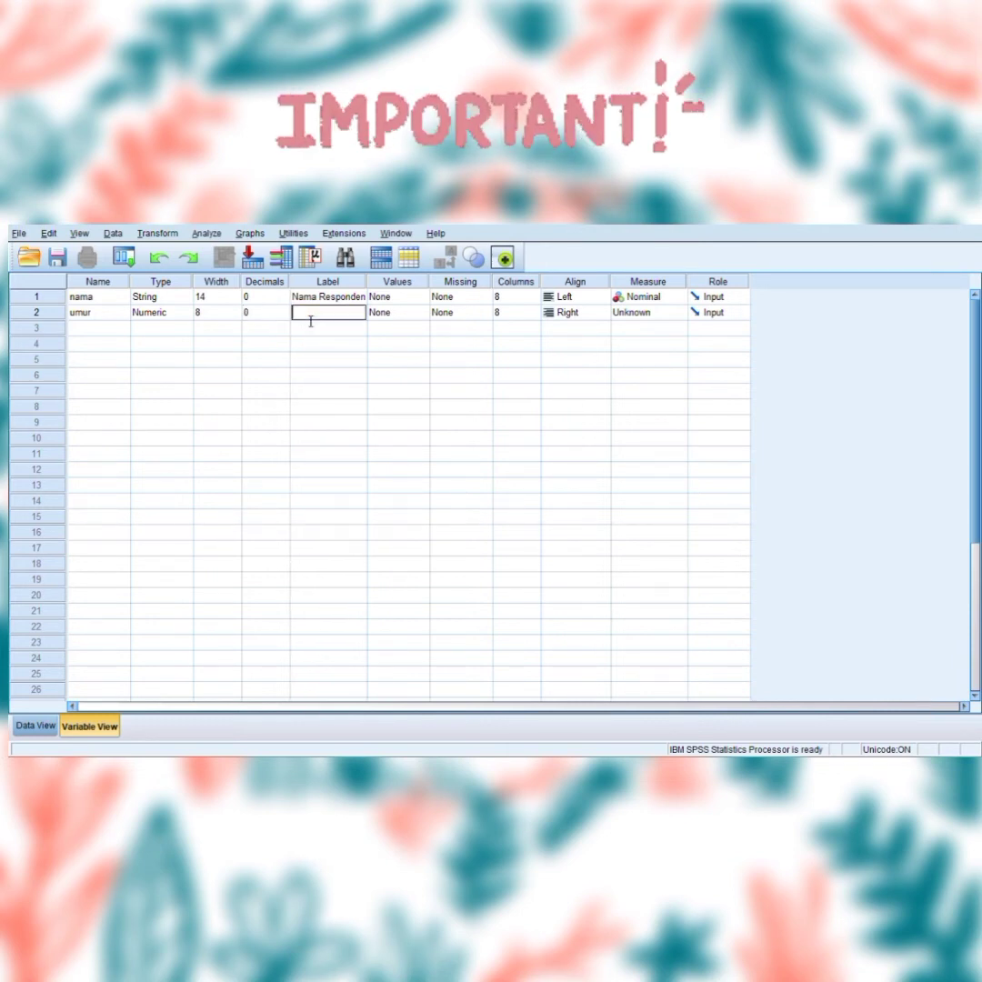
text(Umur Responden)
click(629, 314)
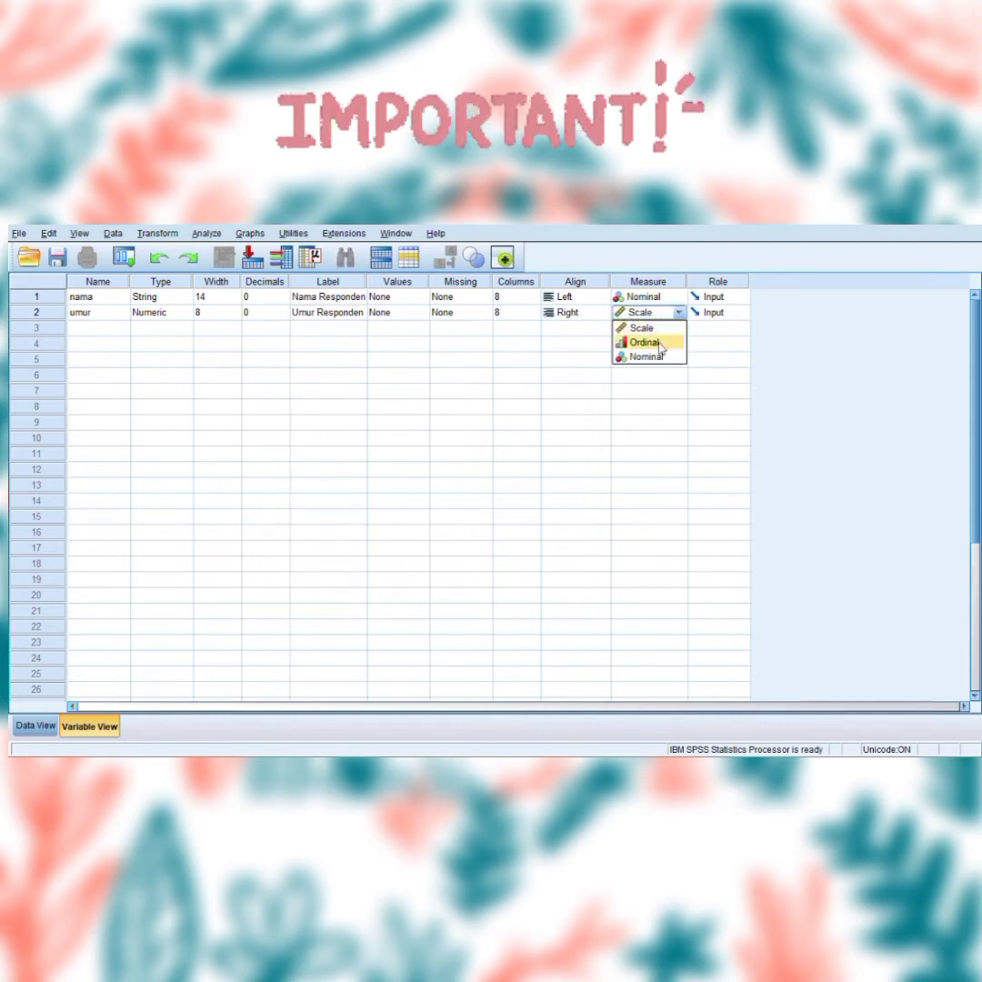
click(646, 330)
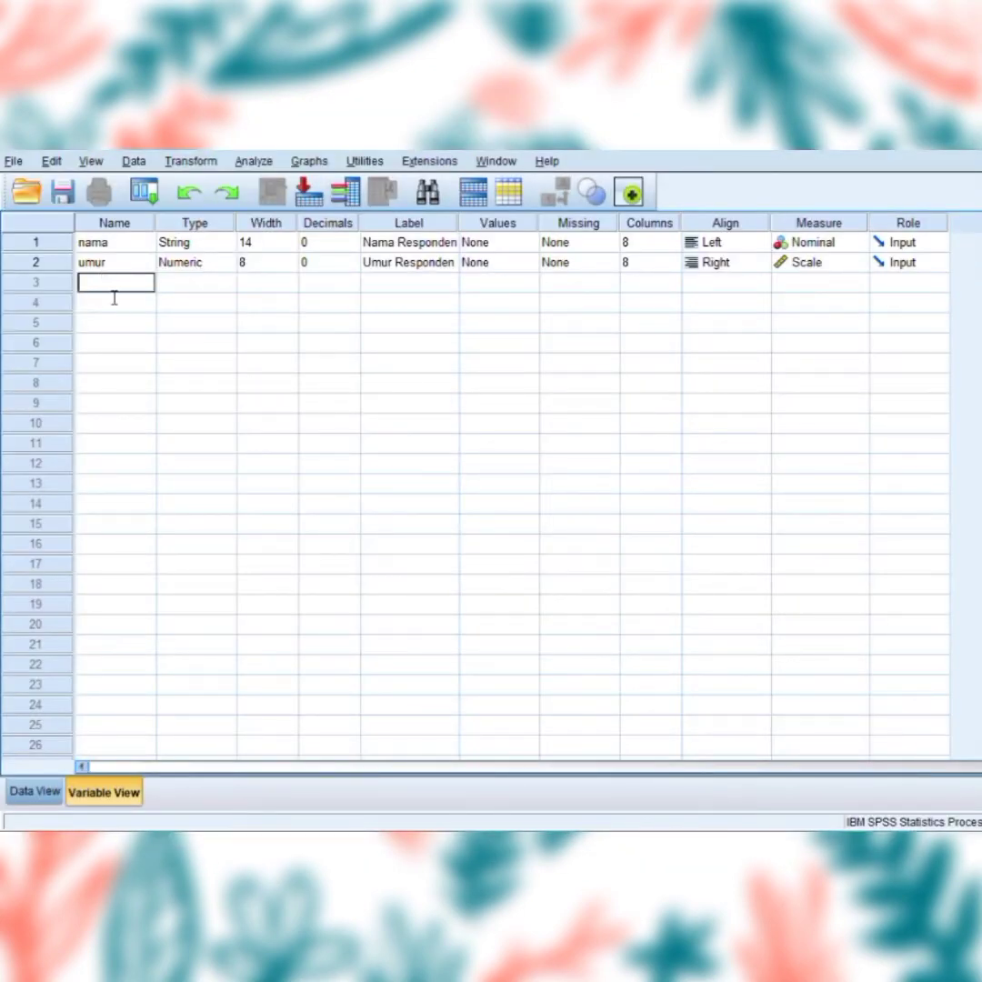
Add a third variable named jk as Numeric with 0 decimals.
text(jk)
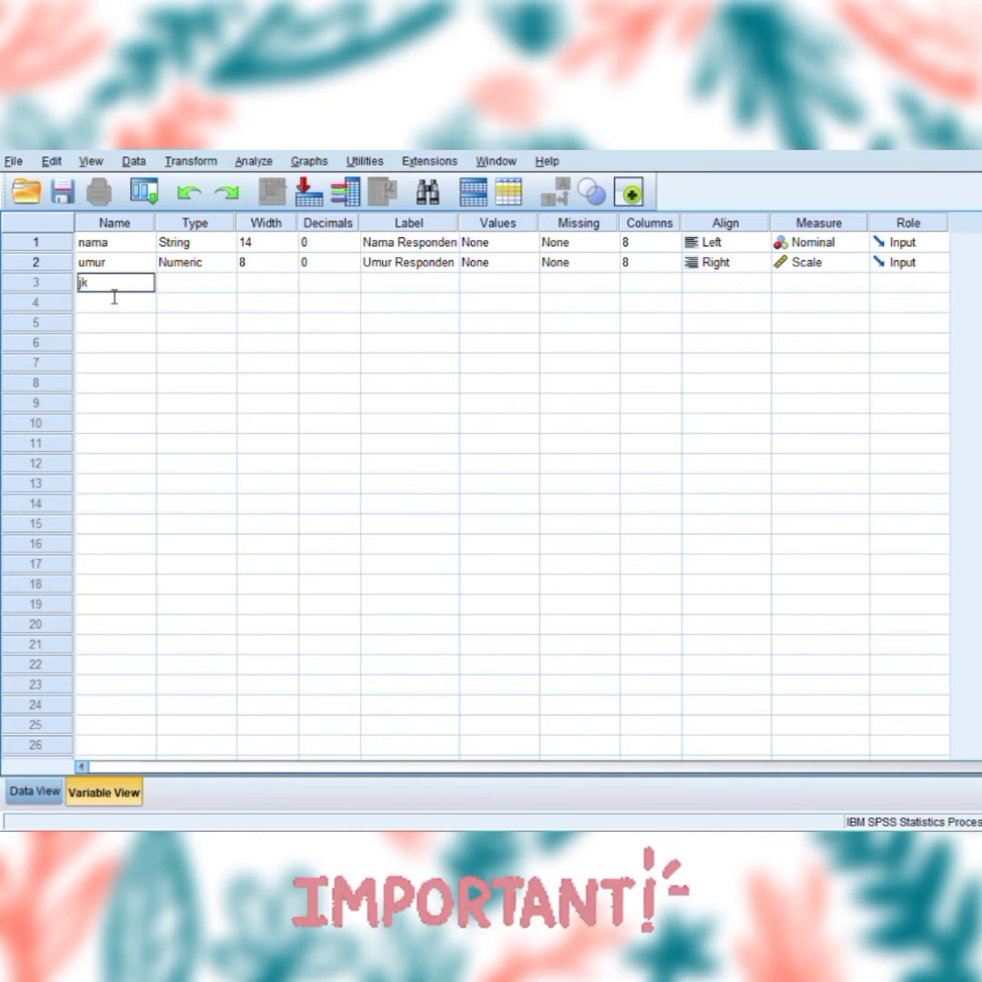
click(191, 289)
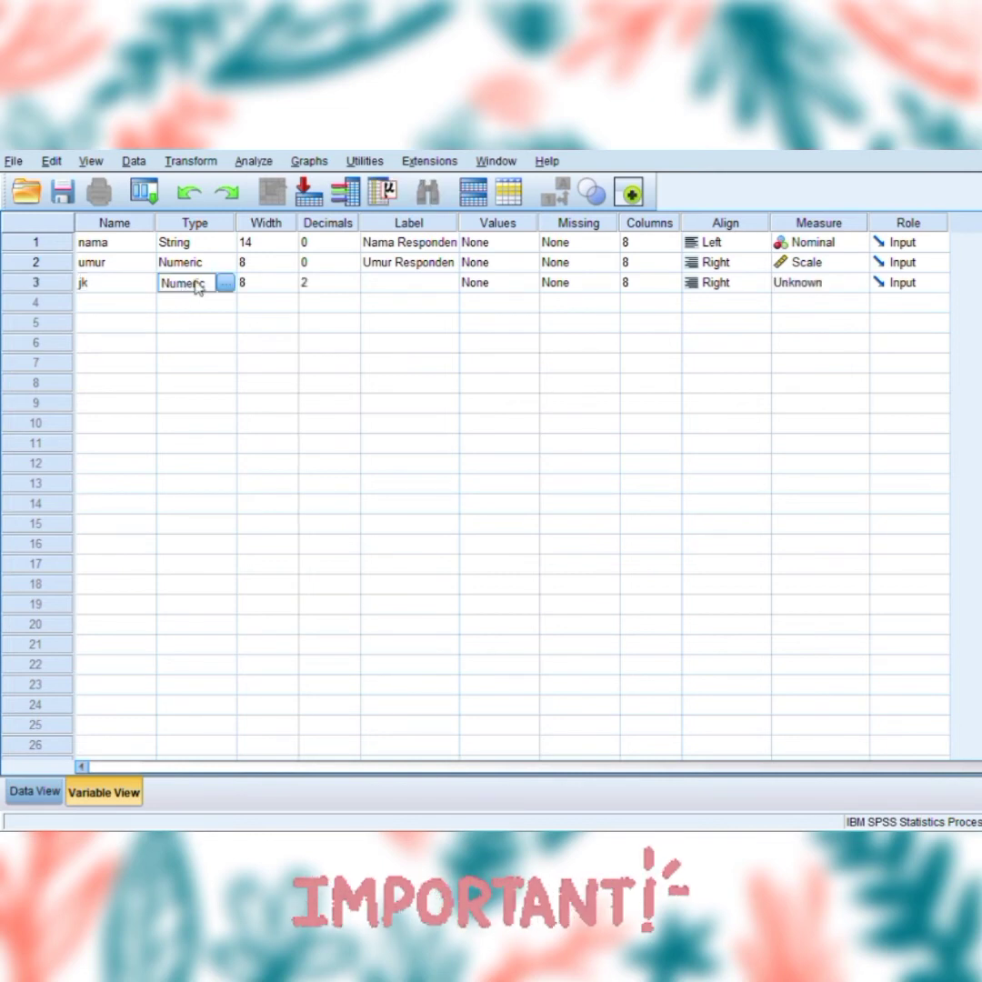
click(346, 287)
click(354, 287)
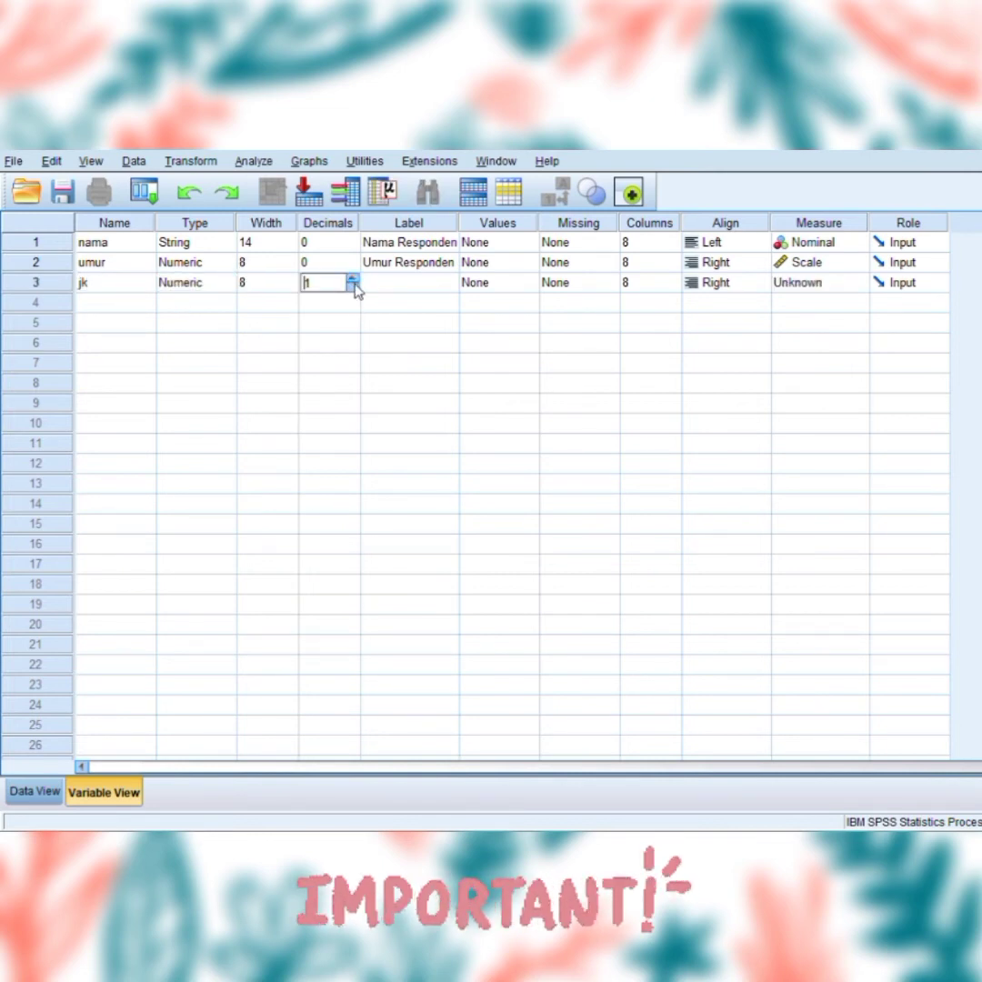
click(354, 286)
Label the jk variable Jenis Kelamin and set its measure to Scale.
click(395, 287)
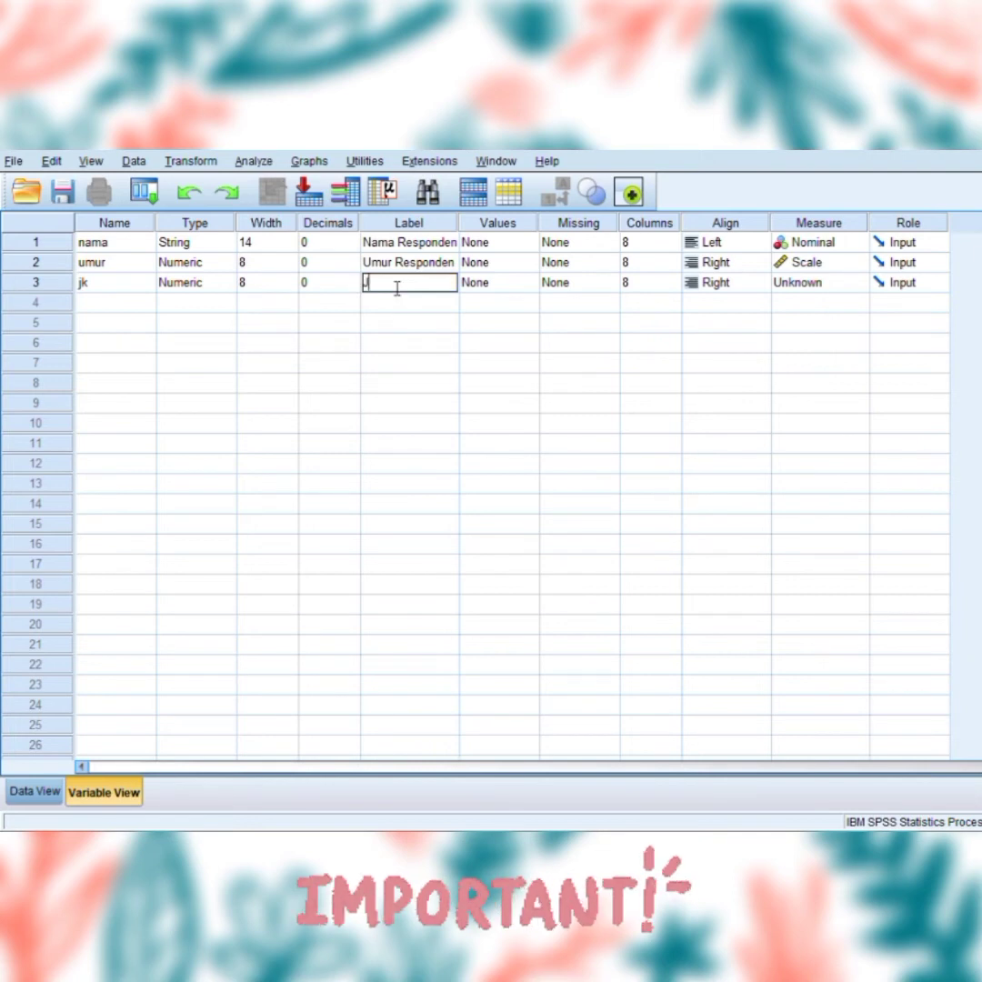
text(Jenis Kelamin)
click(822, 290)
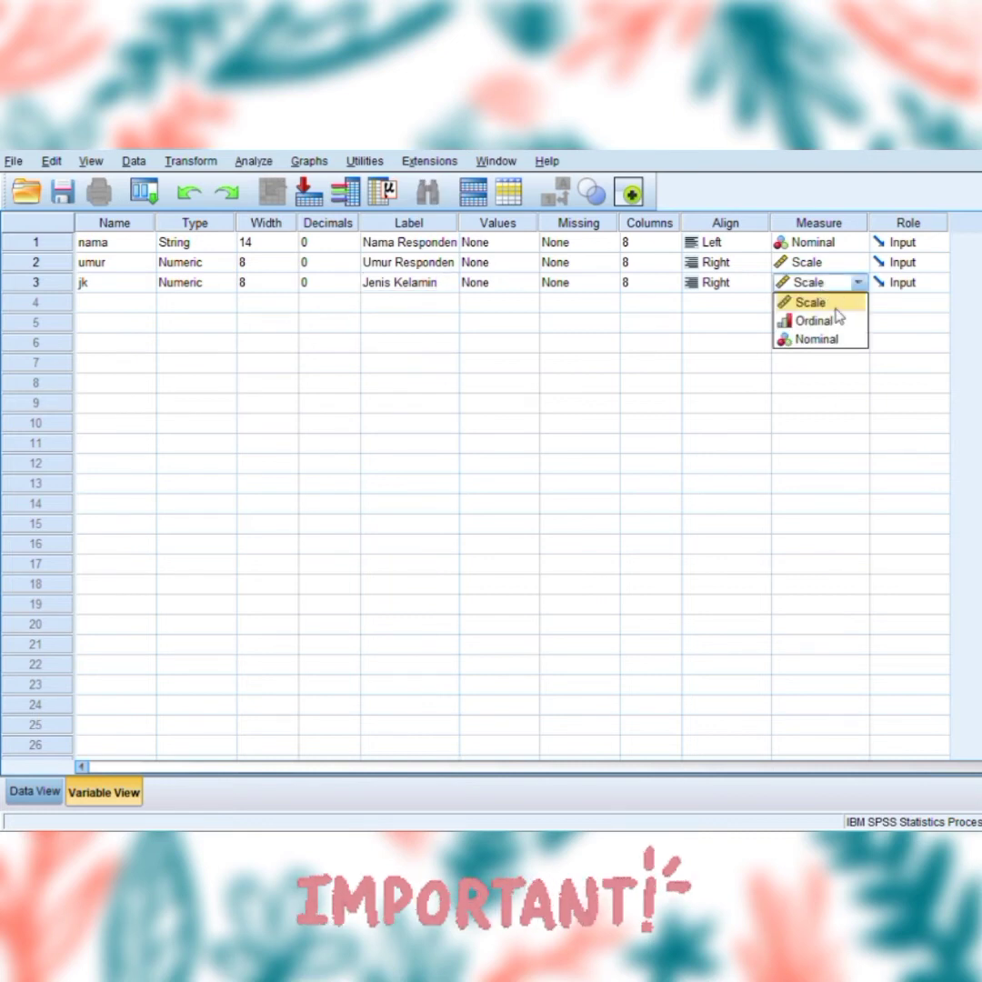
click(825, 301)
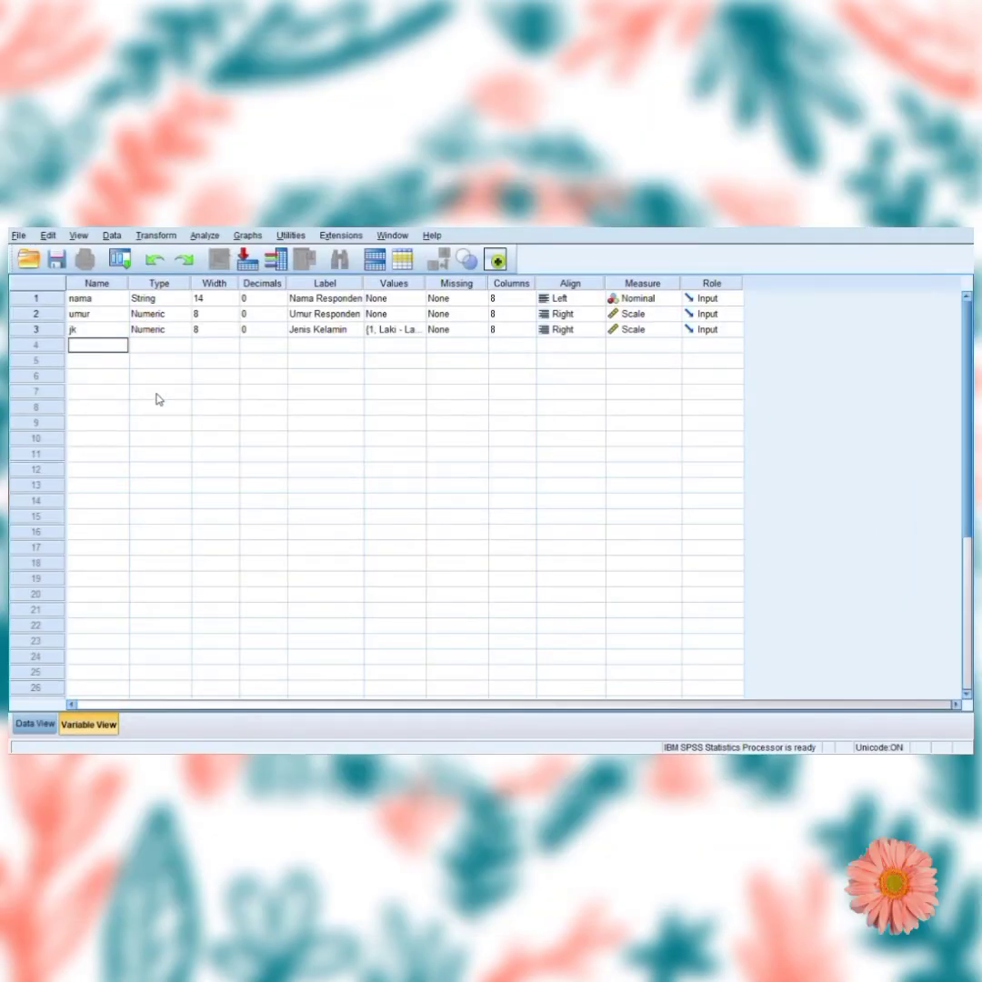
Define the fourth variable tb as Numeric with 0 decimals, the label Tinggi Badan and the Scale measure.
click(141, 350)
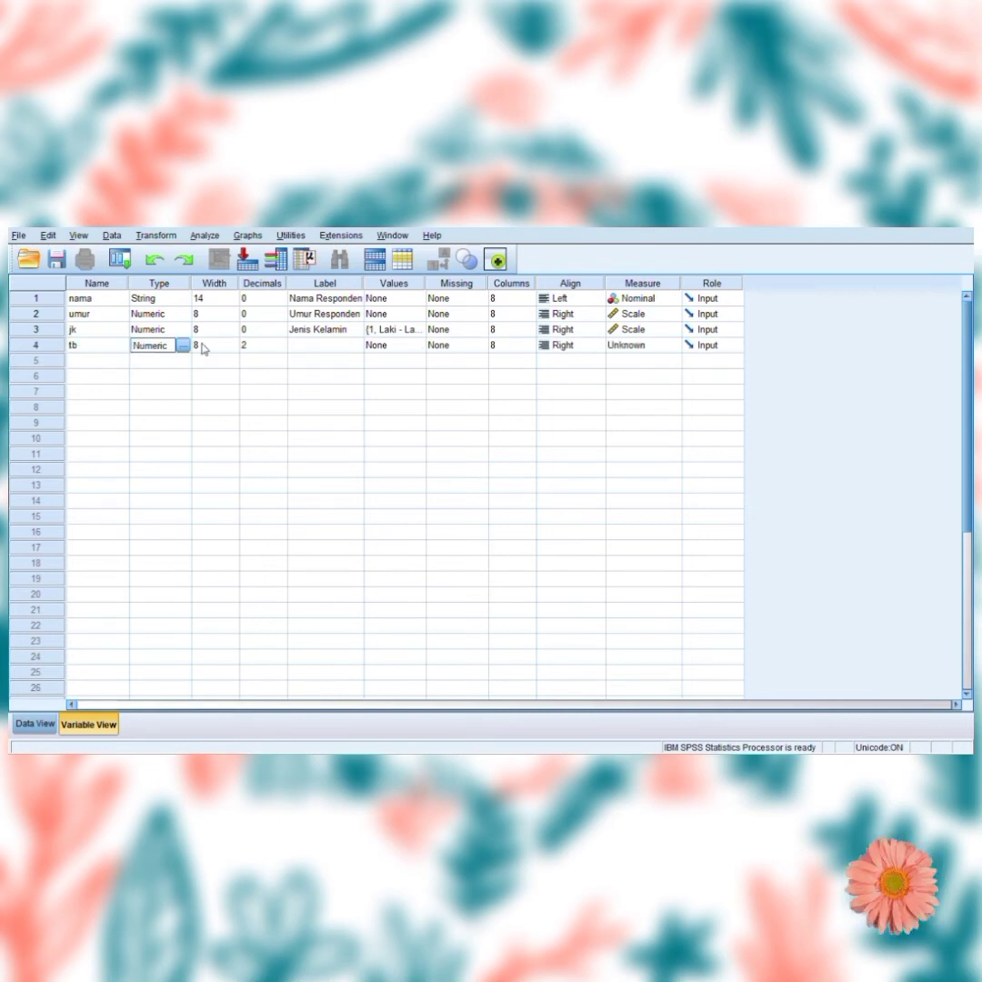
click(264, 350)
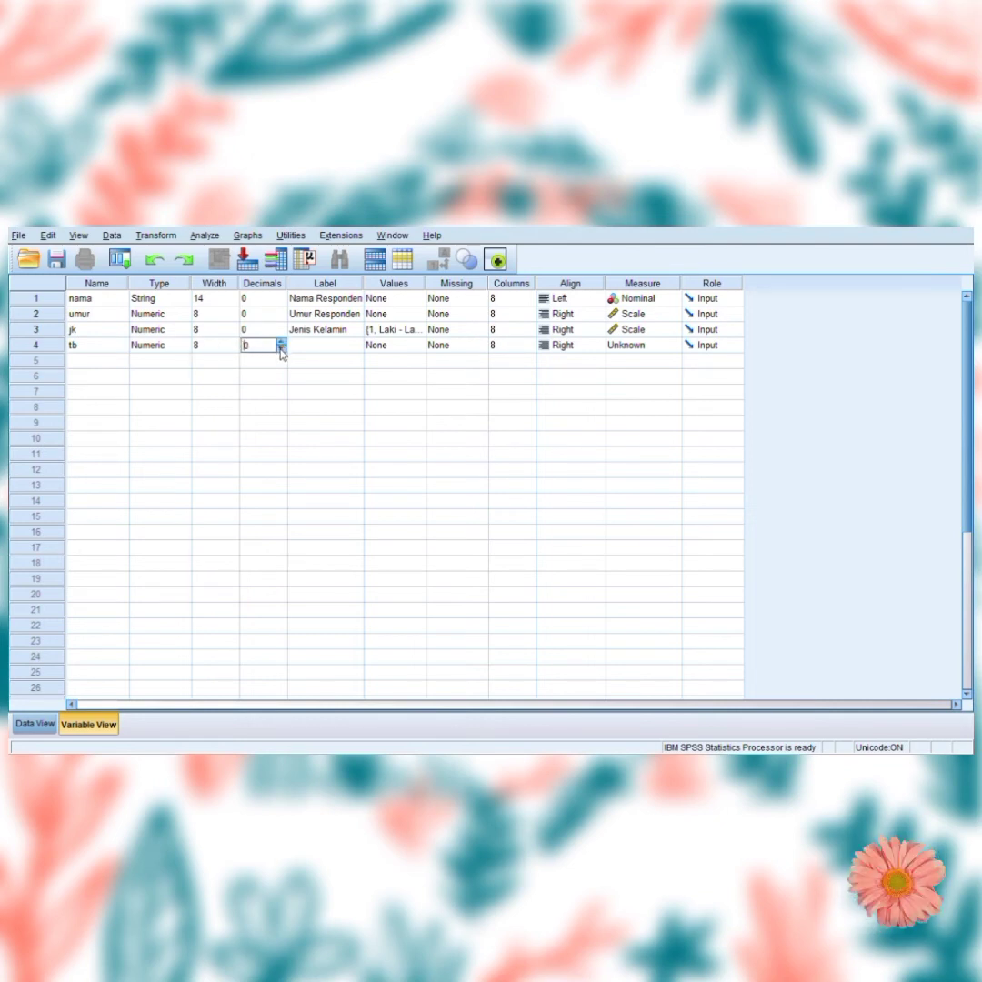
click(311, 353)
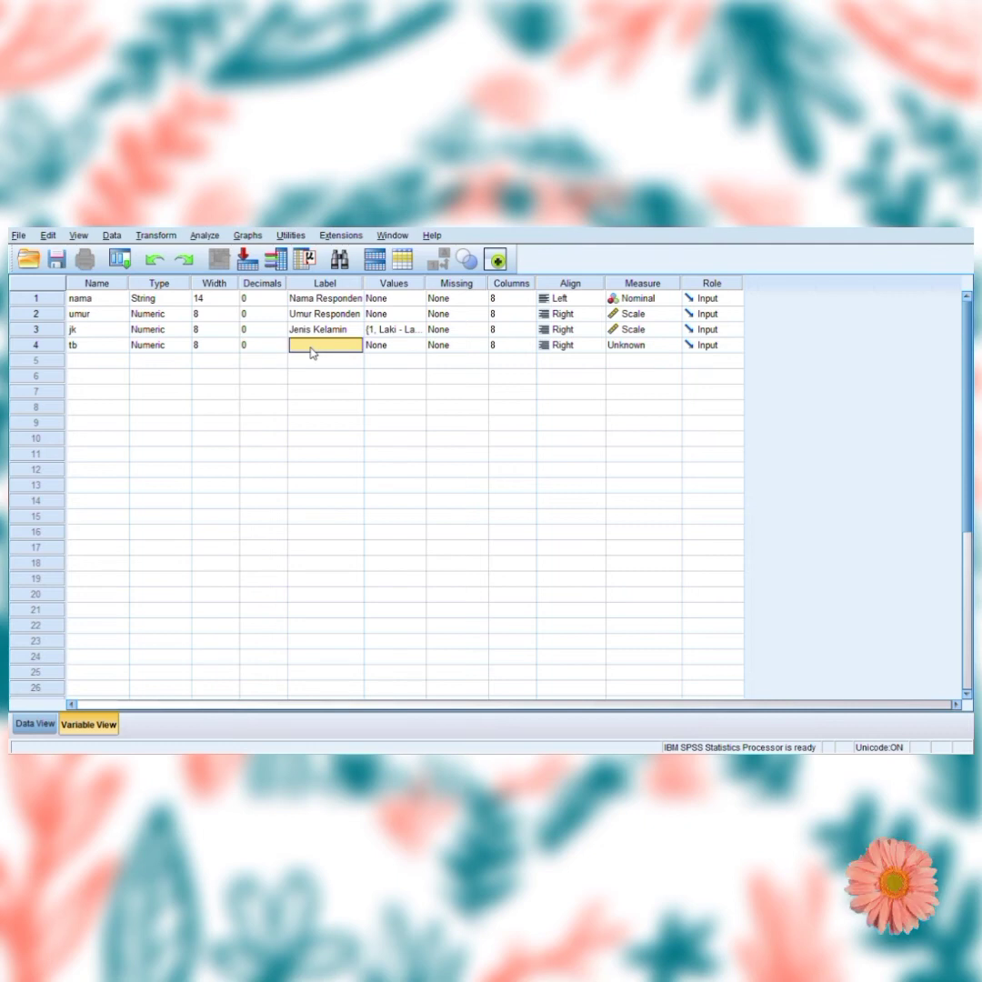
click(318, 354)
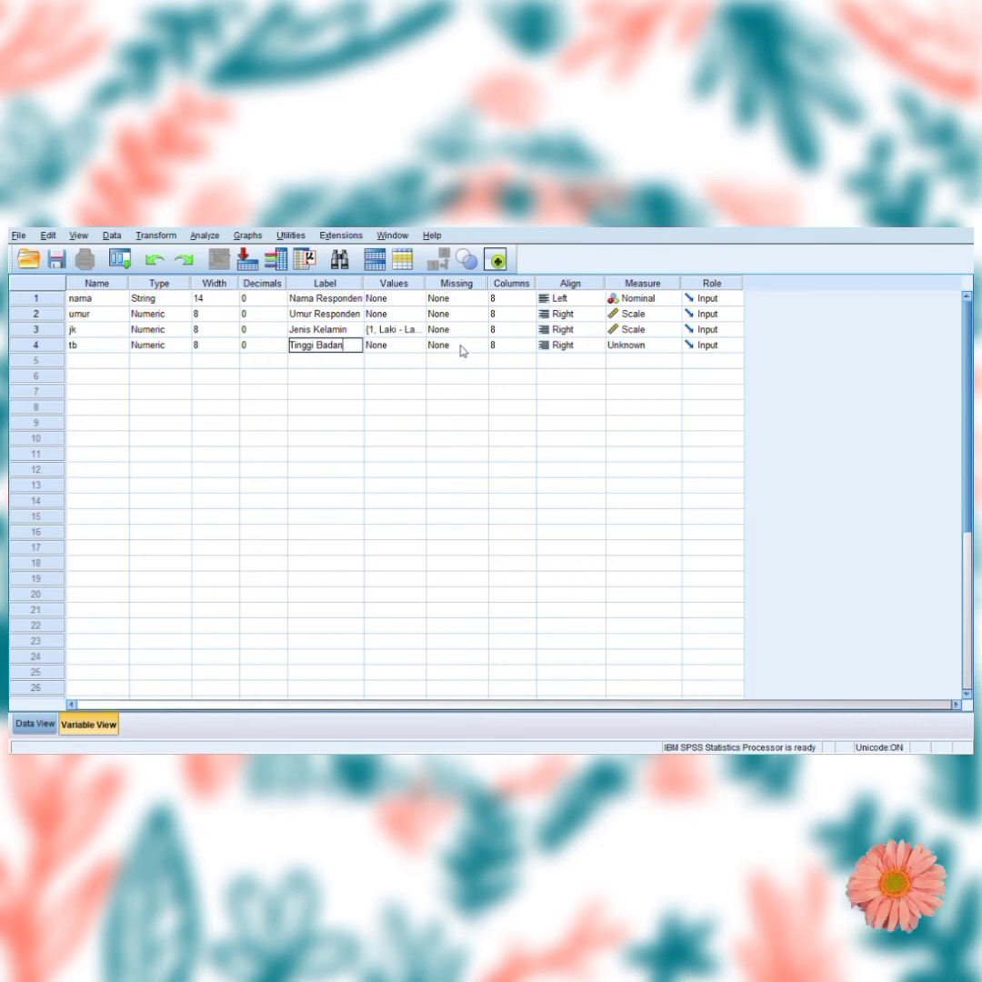
click(655, 351)
click(663, 364)
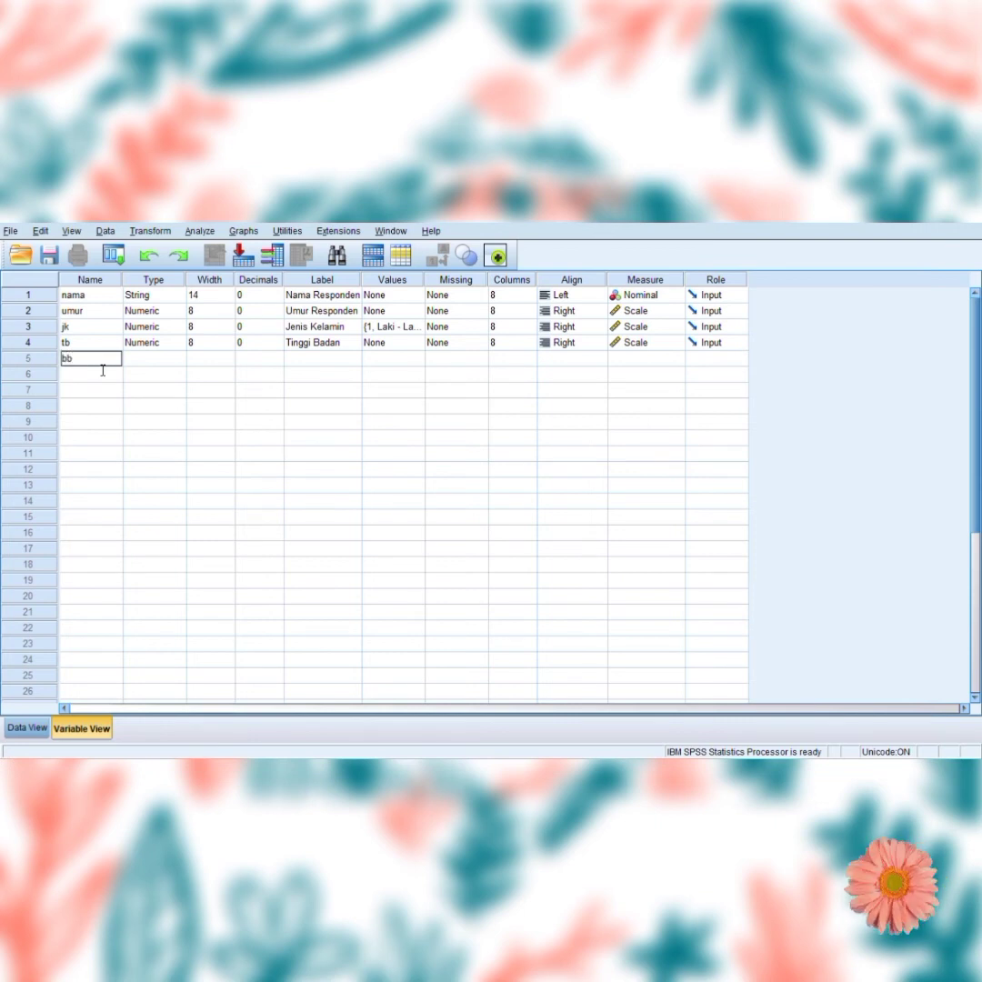
Define the fifth variable bb as Numeric with 0 decimals, the label berat badan and the Scale measure.
click(157, 361)
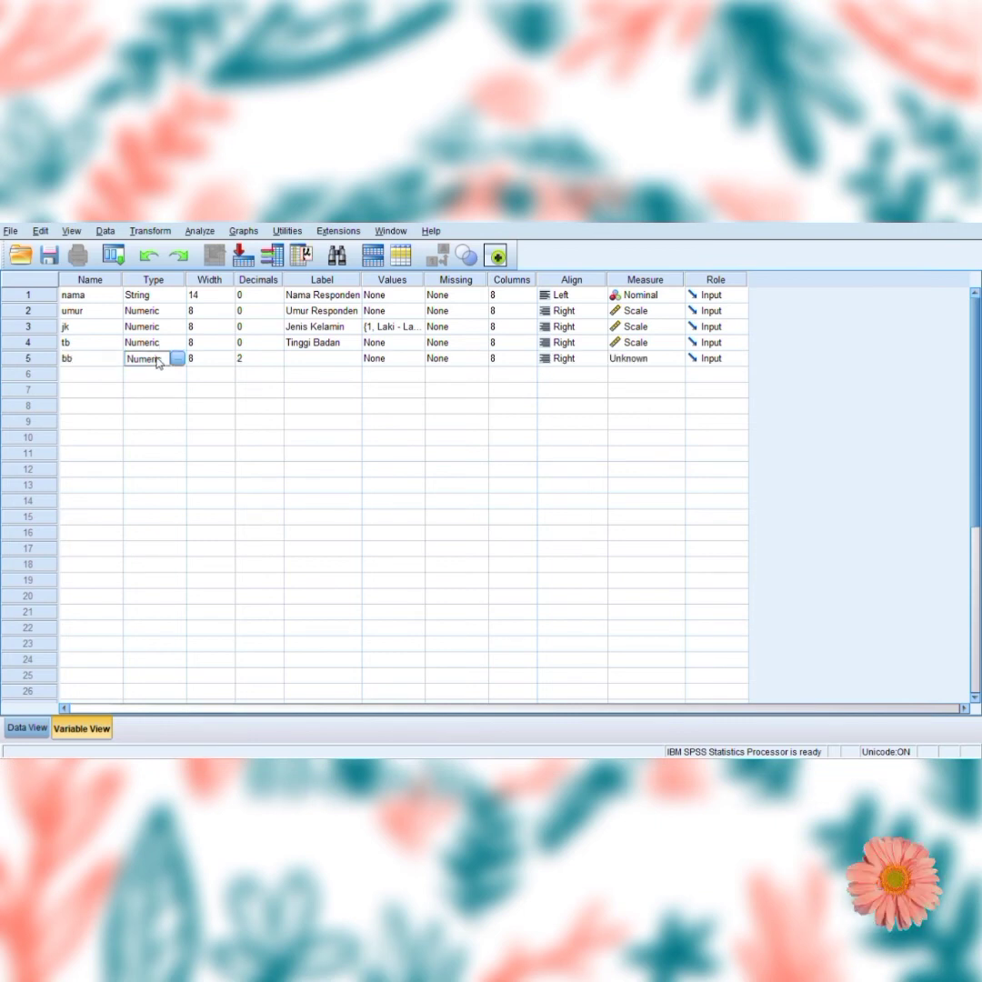
click(245, 361)
click(279, 363)
click(279, 363)
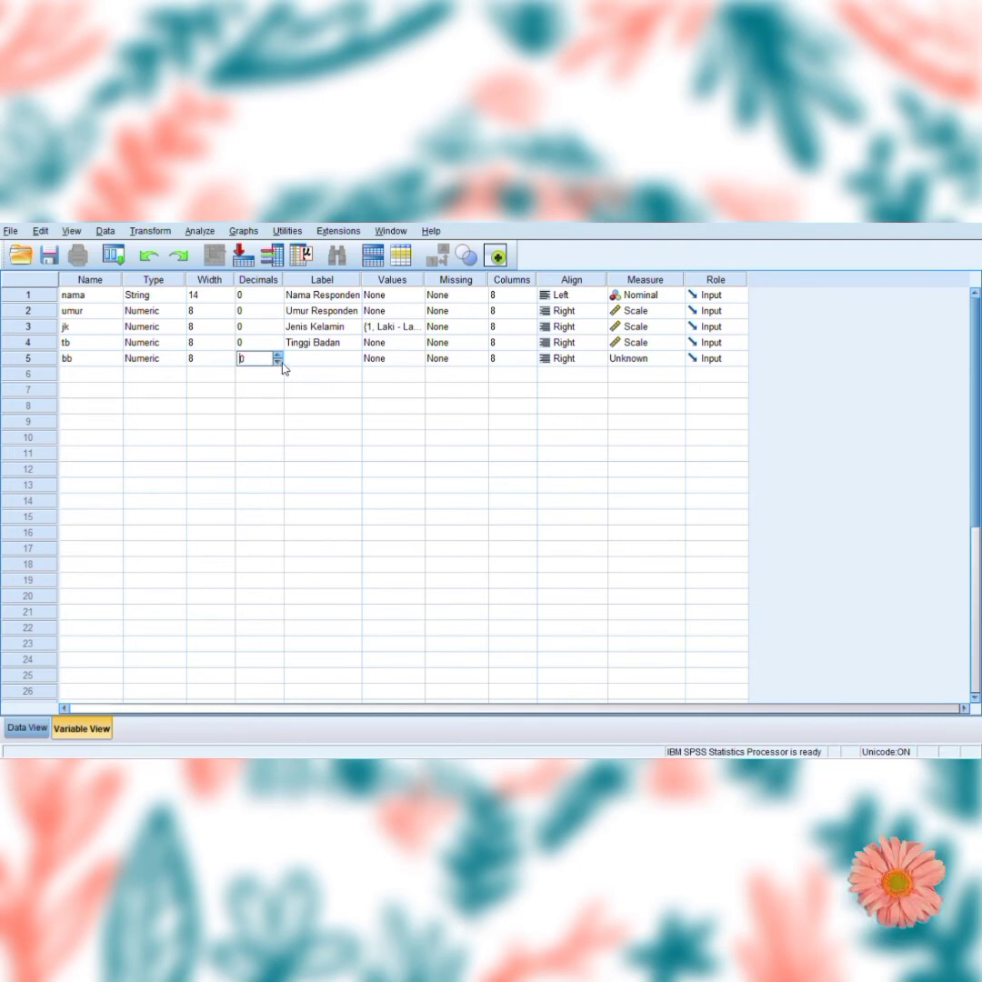
click(301, 361)
click(307, 364)
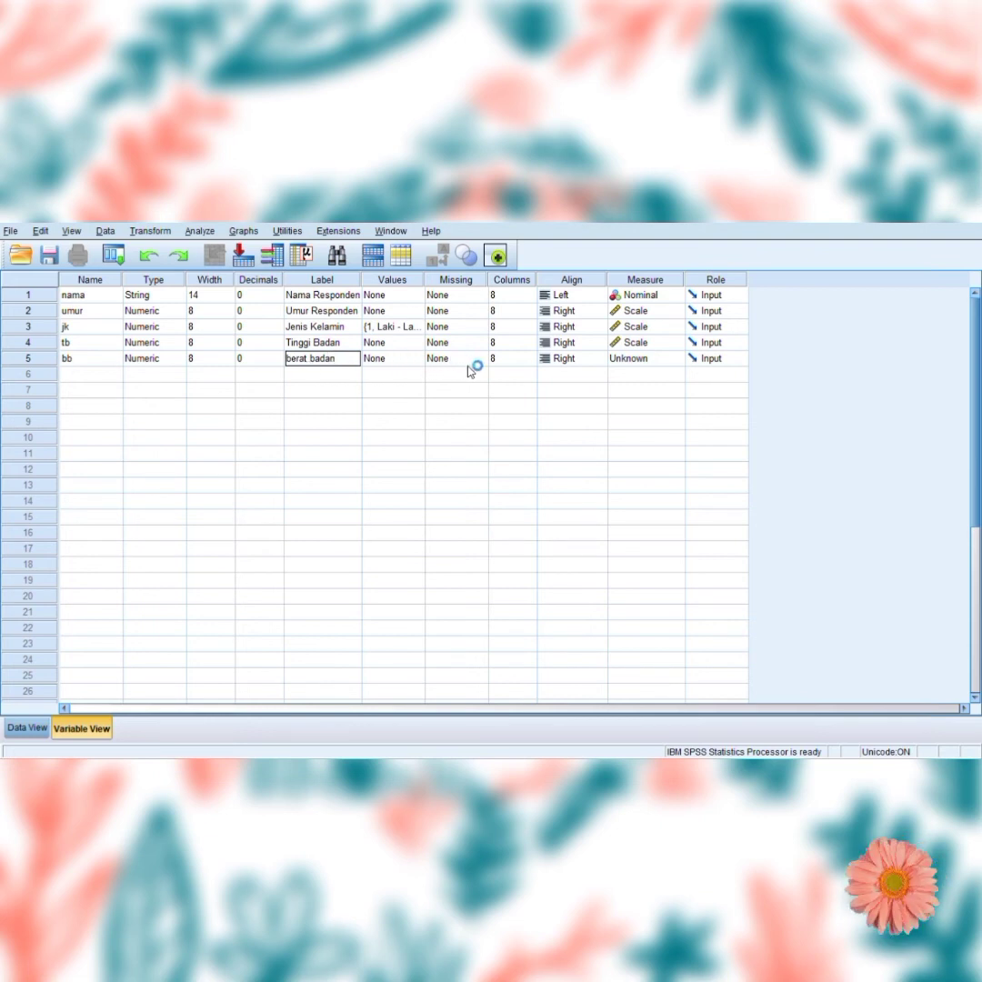
click(646, 362)
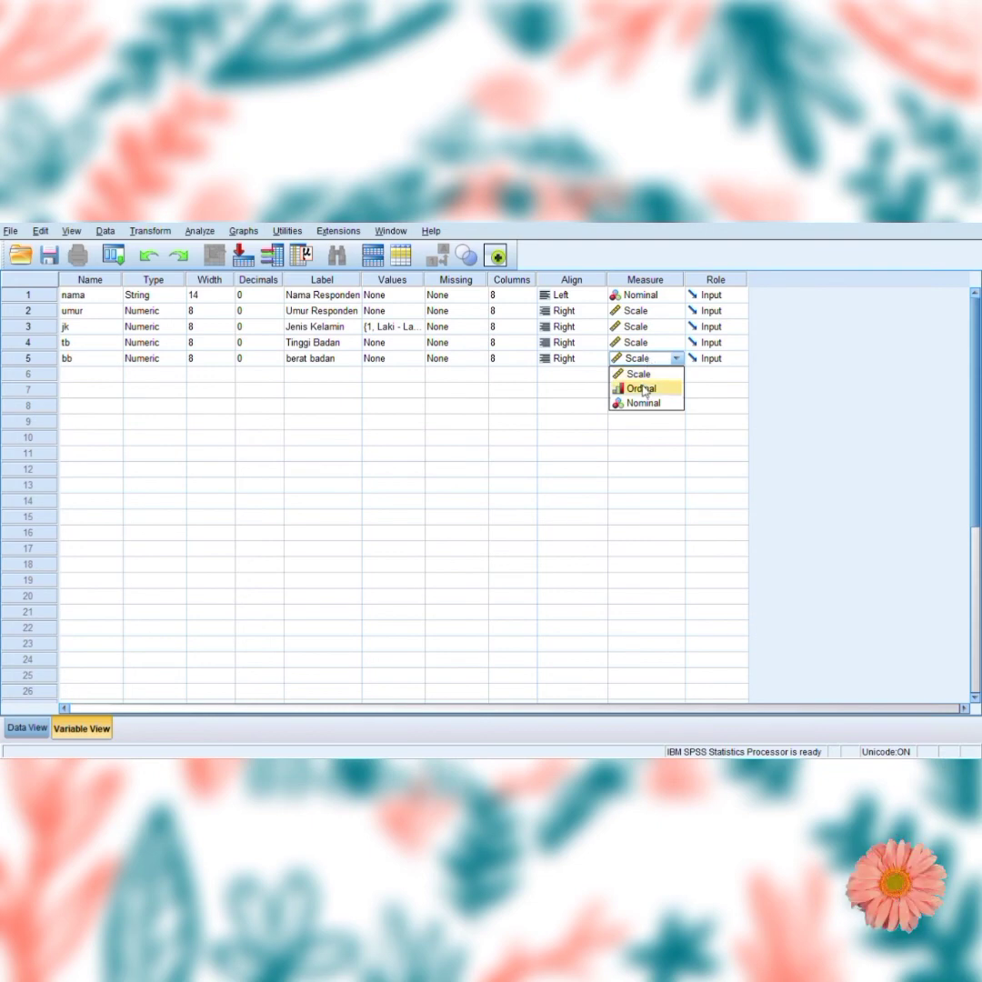
click(650, 374)
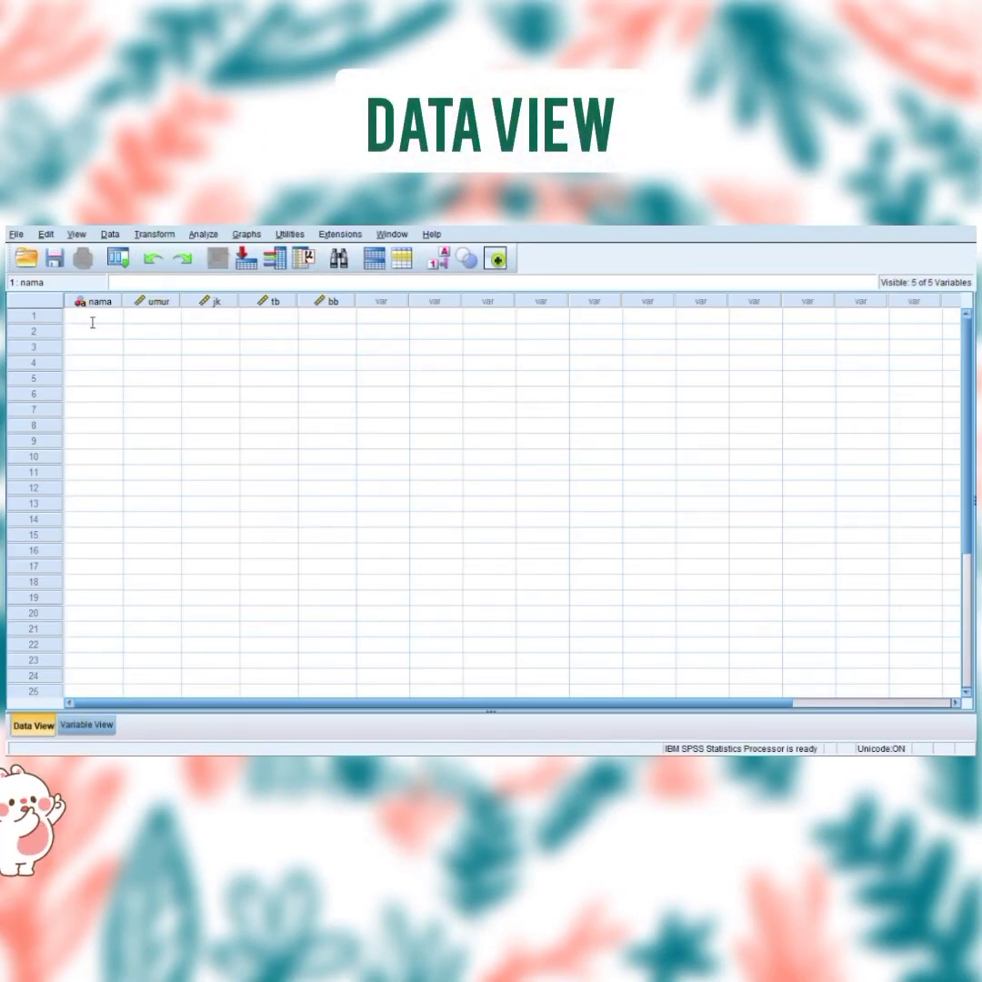
Enter the three respondents' first names in rows 1 to 3 of the nama column in the data sheet.
text(andi)
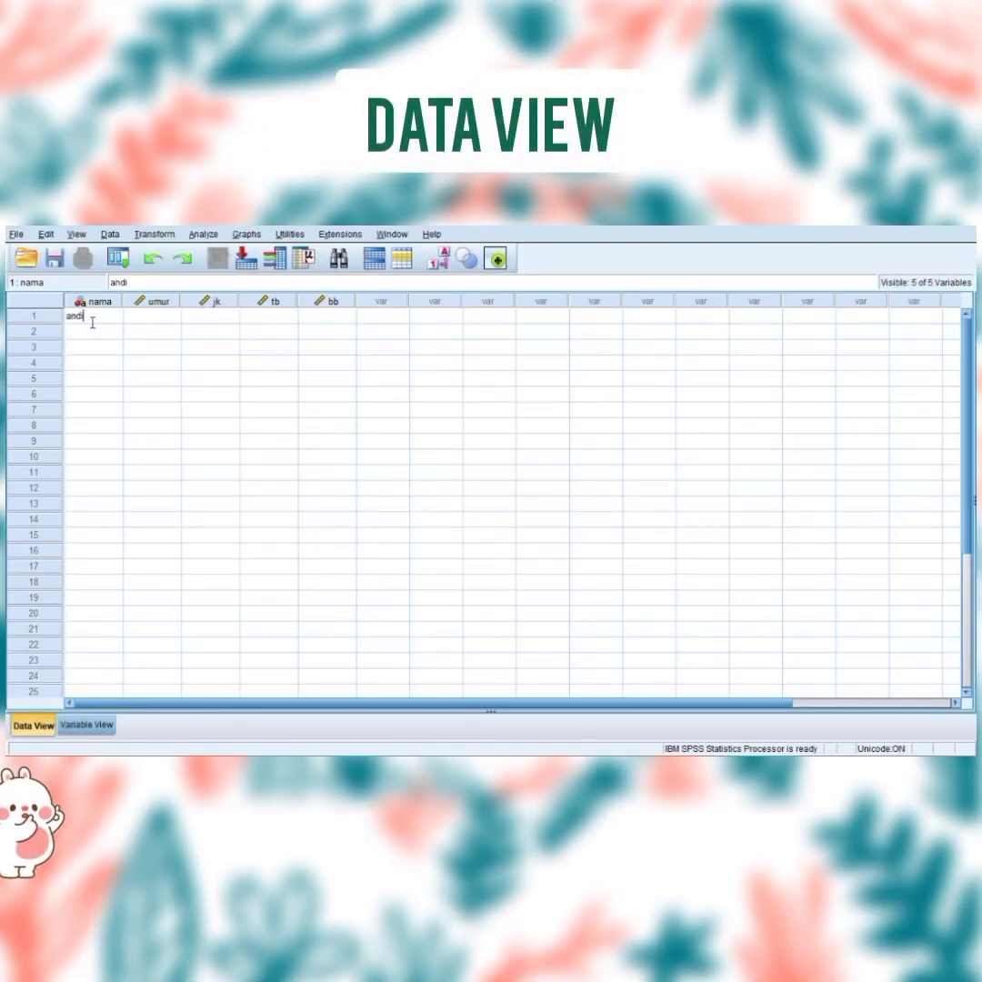
key(Return)
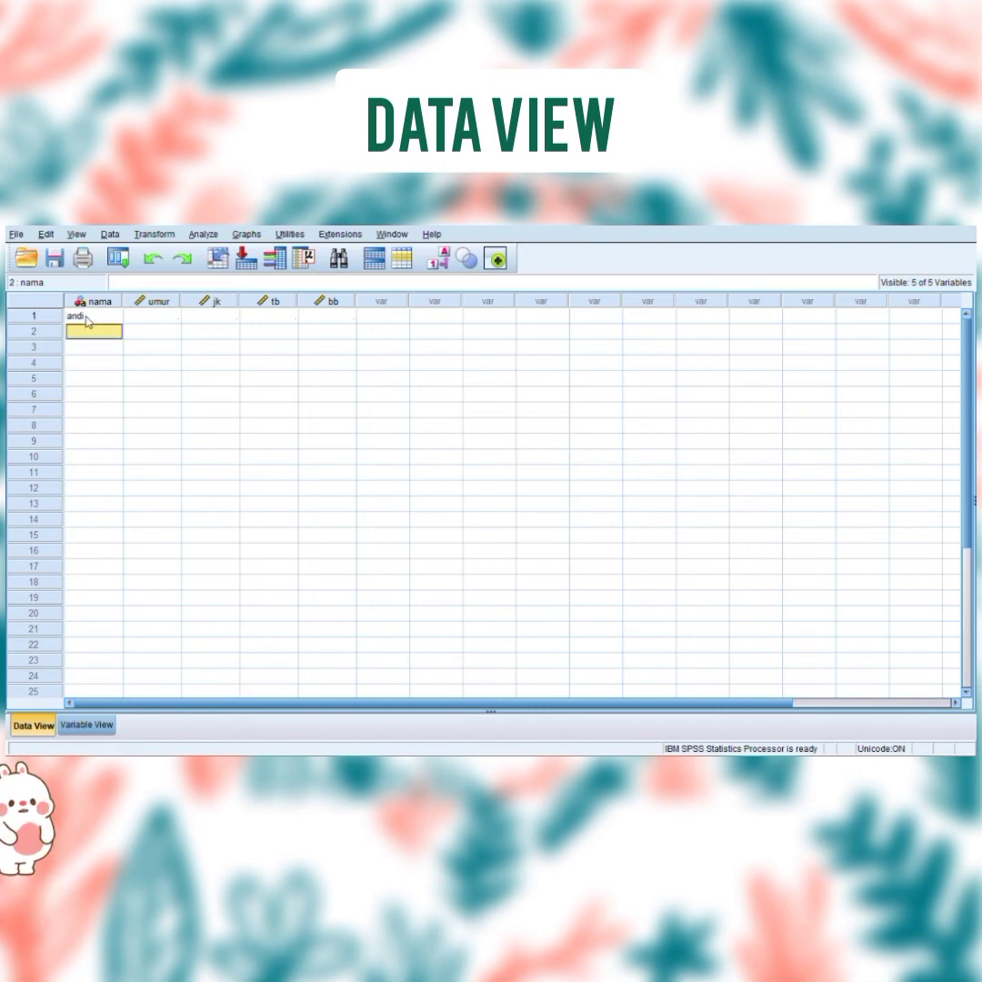
text(budi)
key(Return)
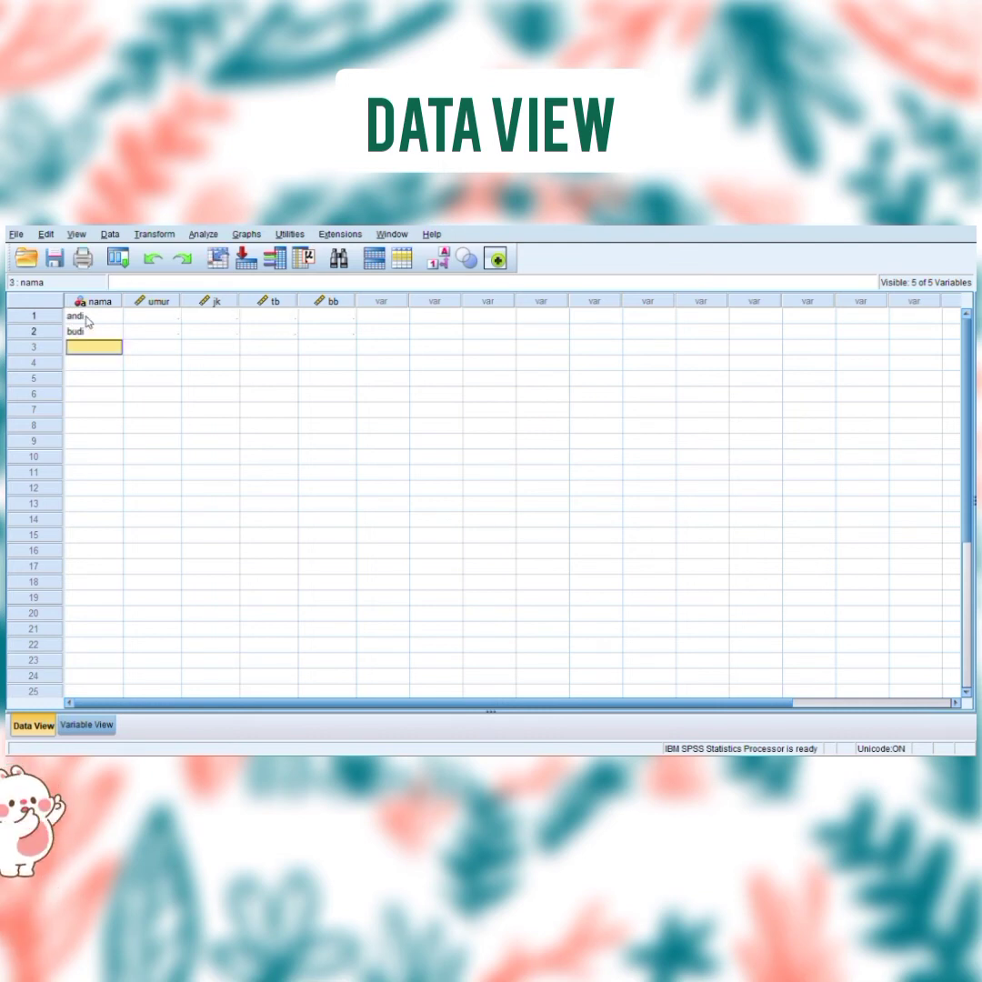
text(toni)
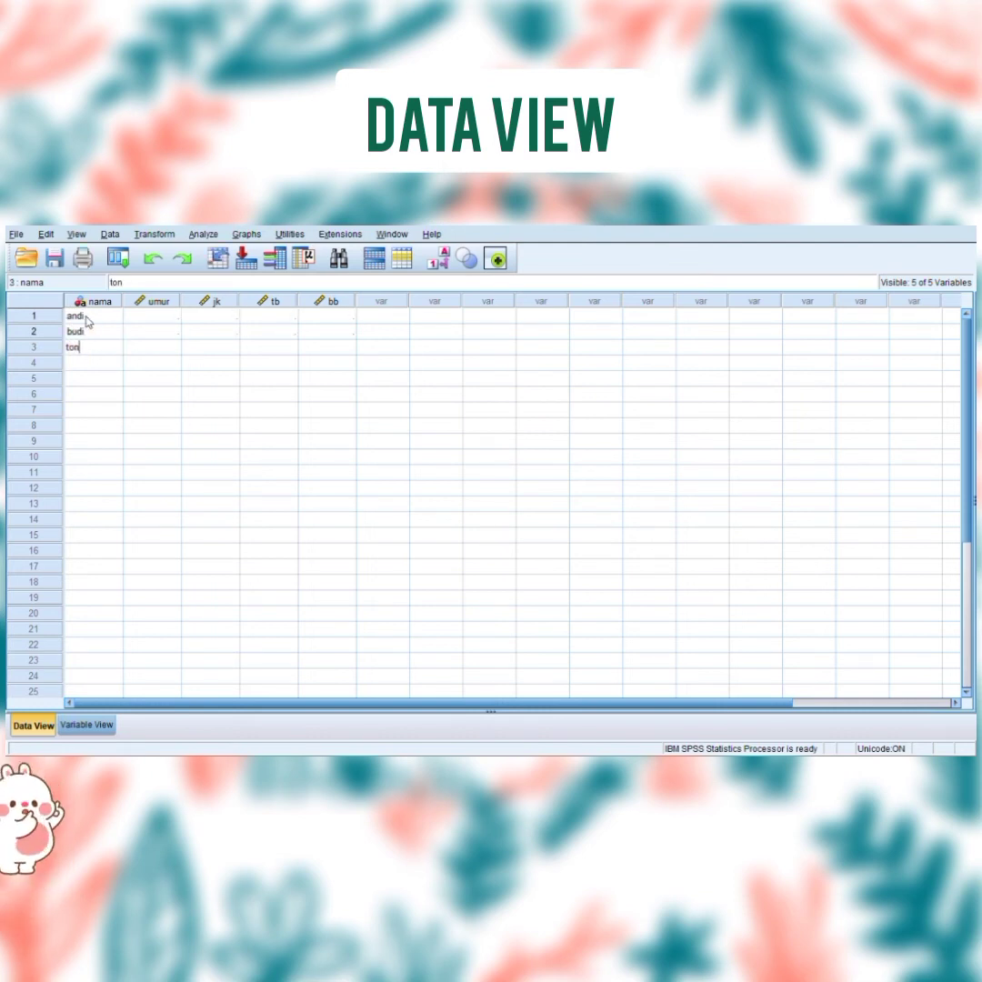
Enter 90 as the umur value of the first respondent.
click(152, 305)
click(157, 320)
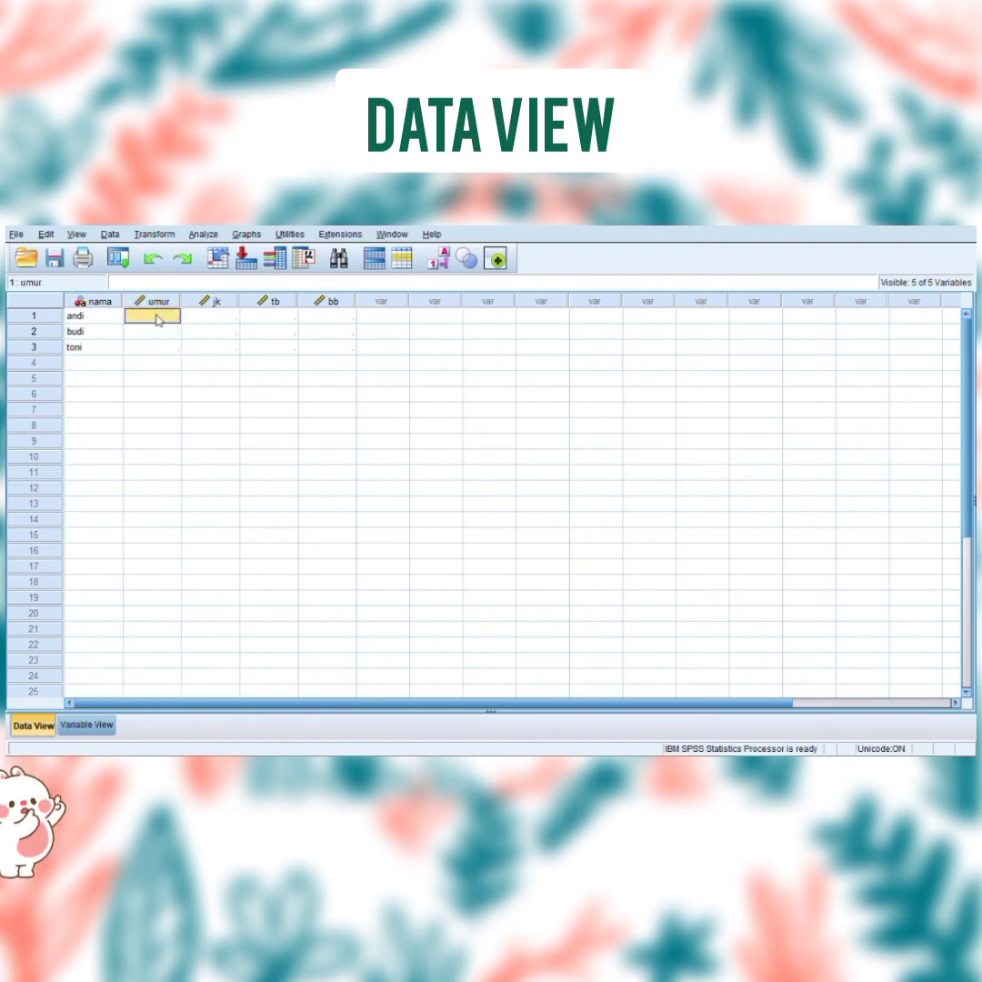
text(90)
key(Return)
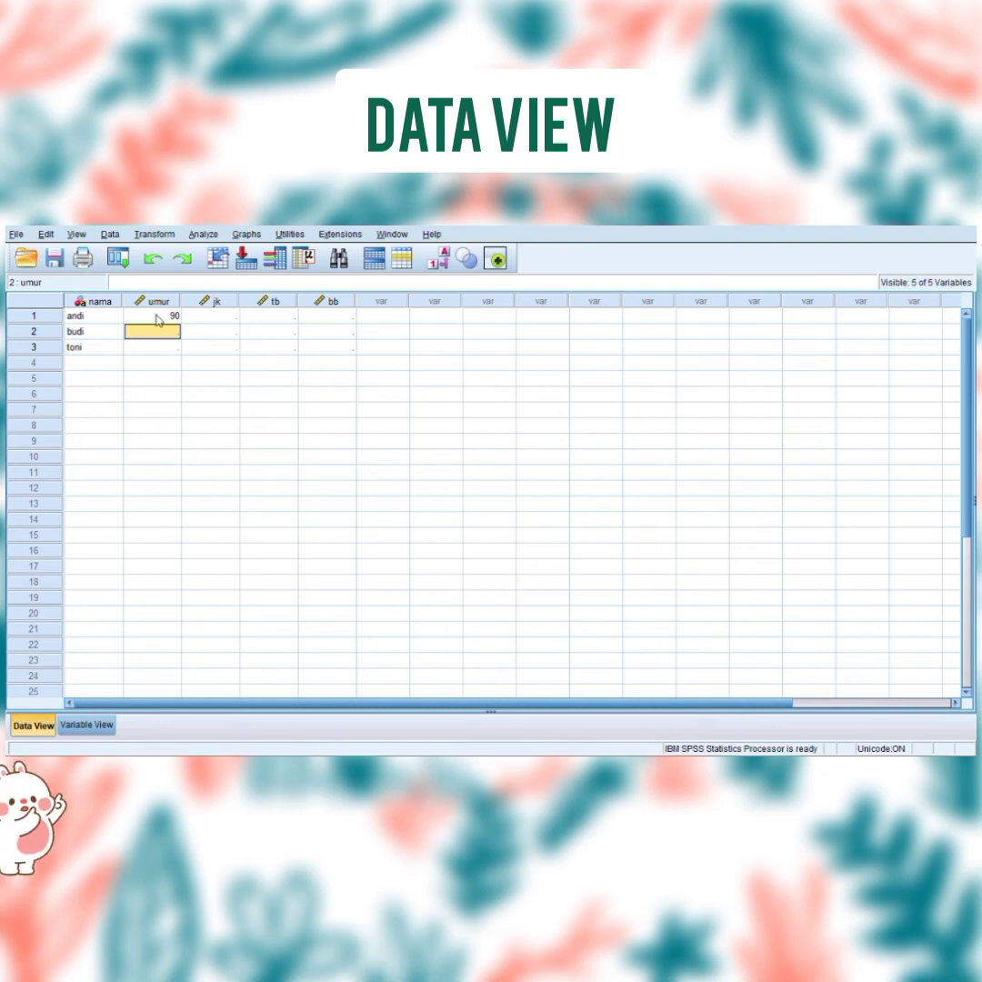
Enter 20 and 23 as the umur values of the second and third respondents.
text(20)
key(Return)
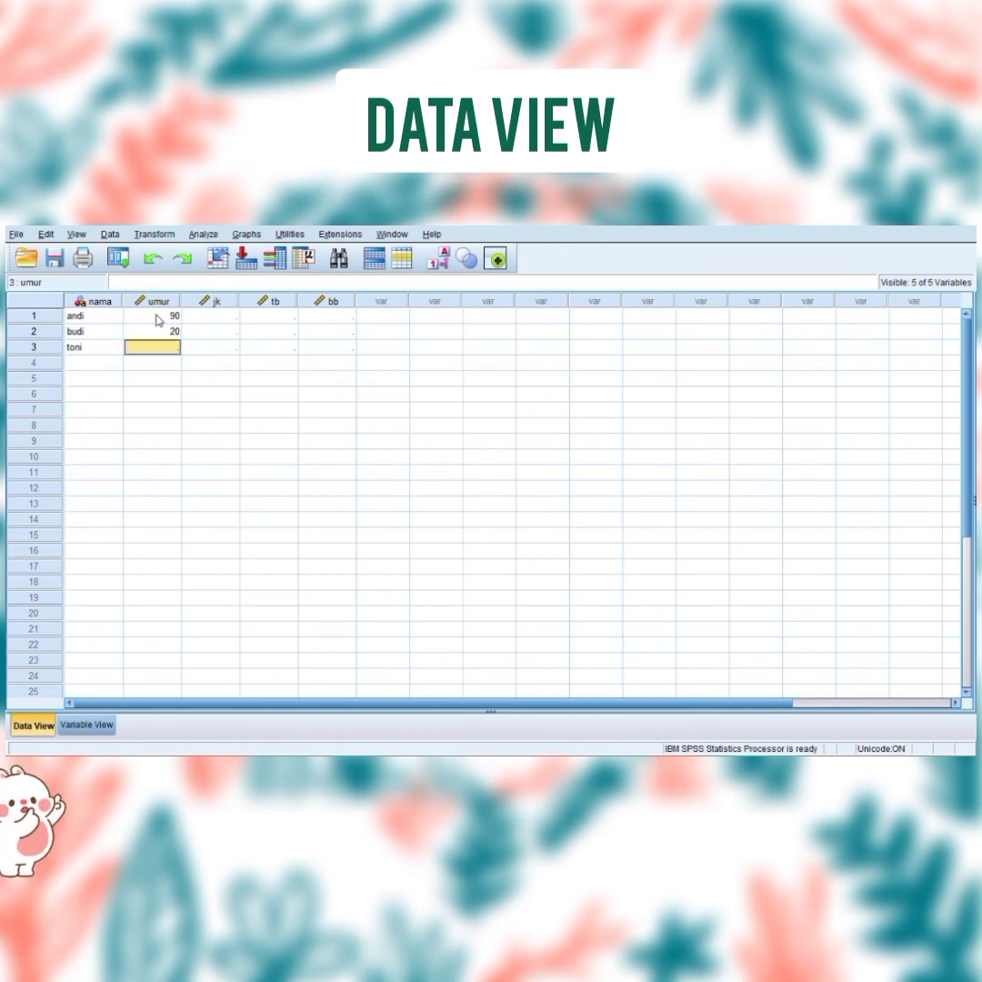
text(23)
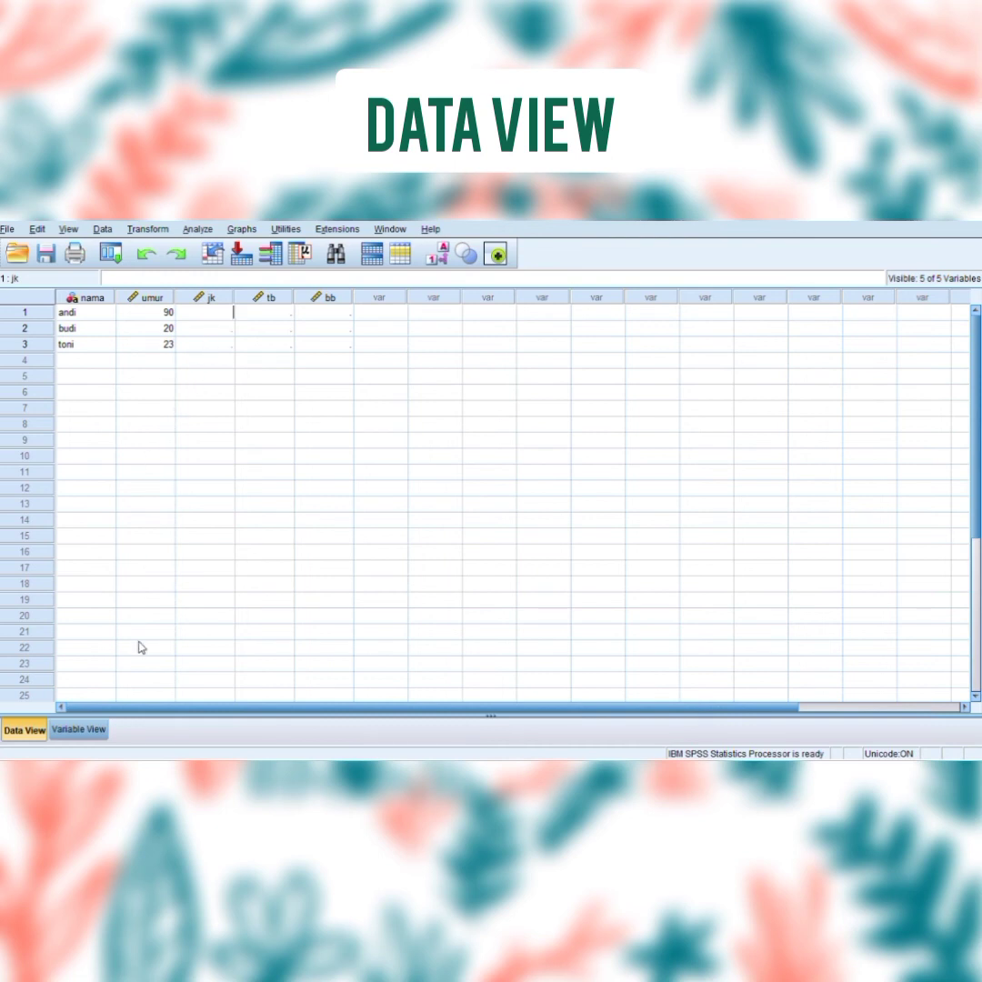
Check the value codes defined for the jk variable and enter 1 as the jk value of all three respondents.
click(79, 729)
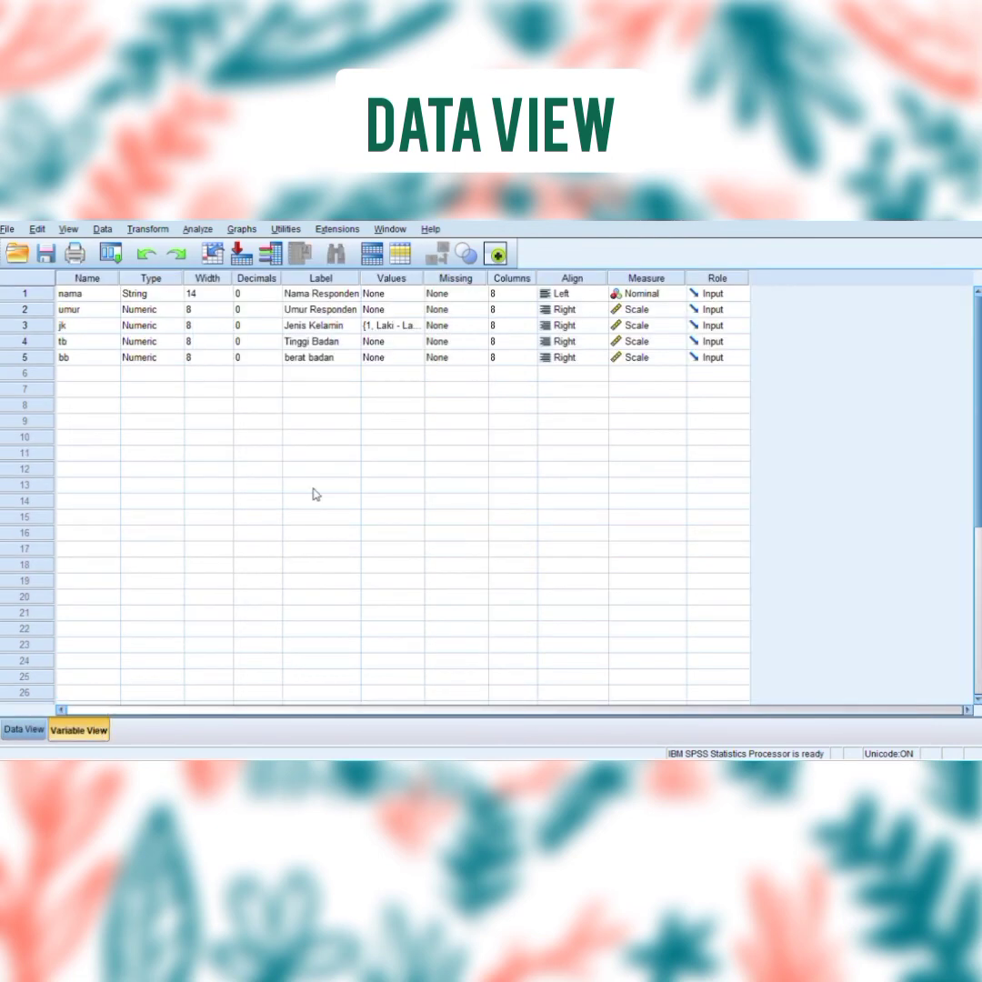
click(415, 329)
click(33, 730)
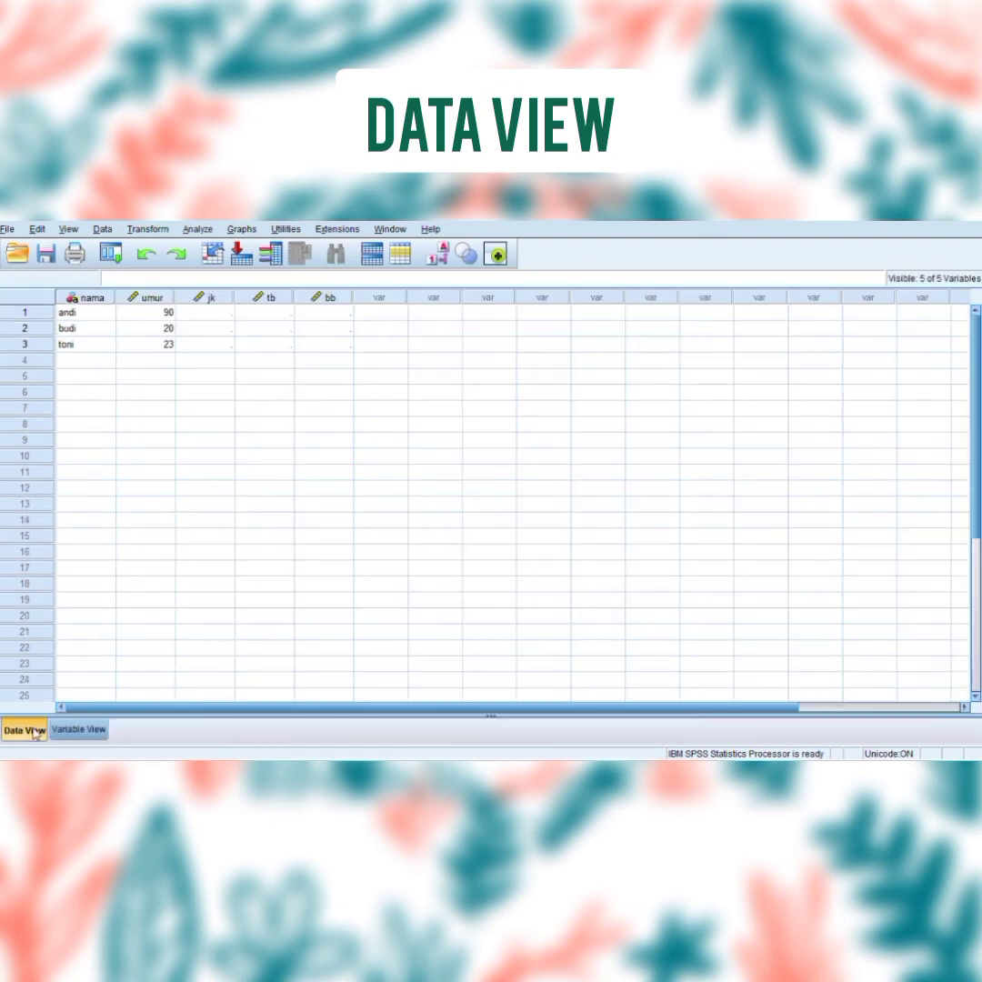
click(216, 317)
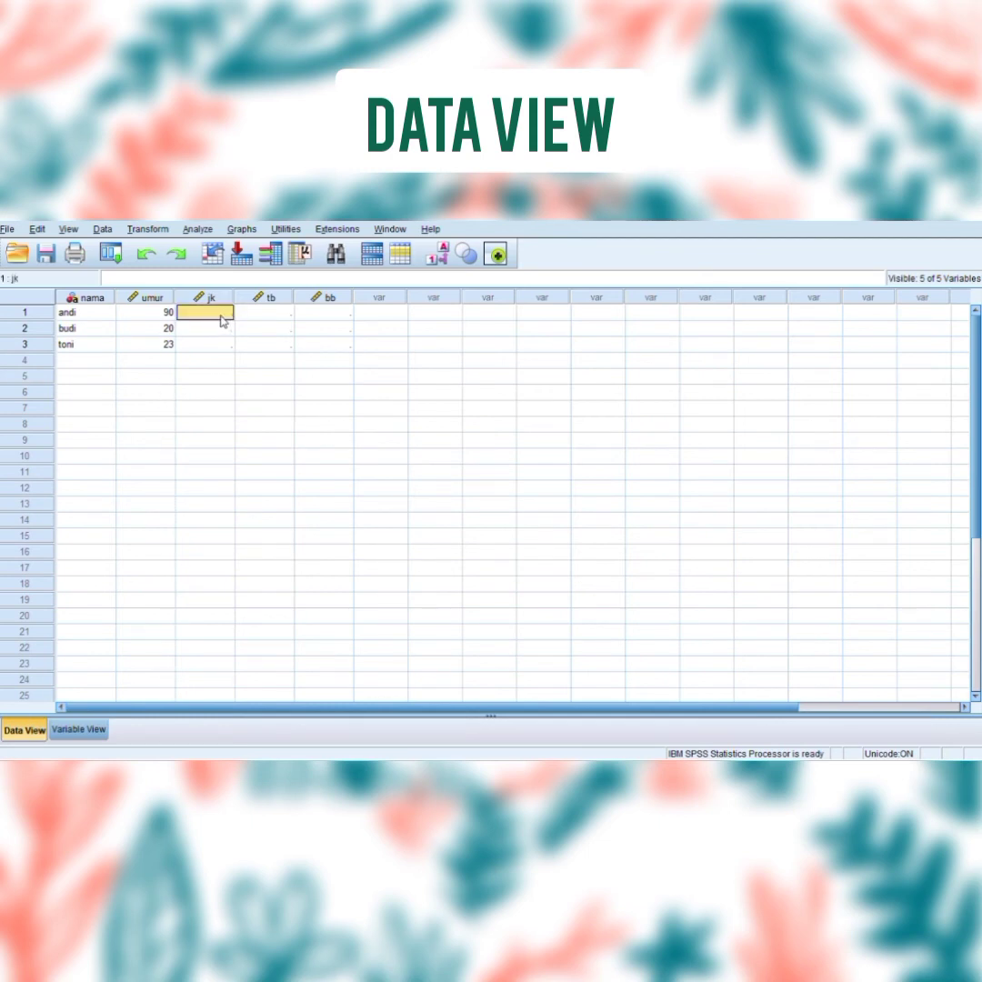
double_click(229, 318)
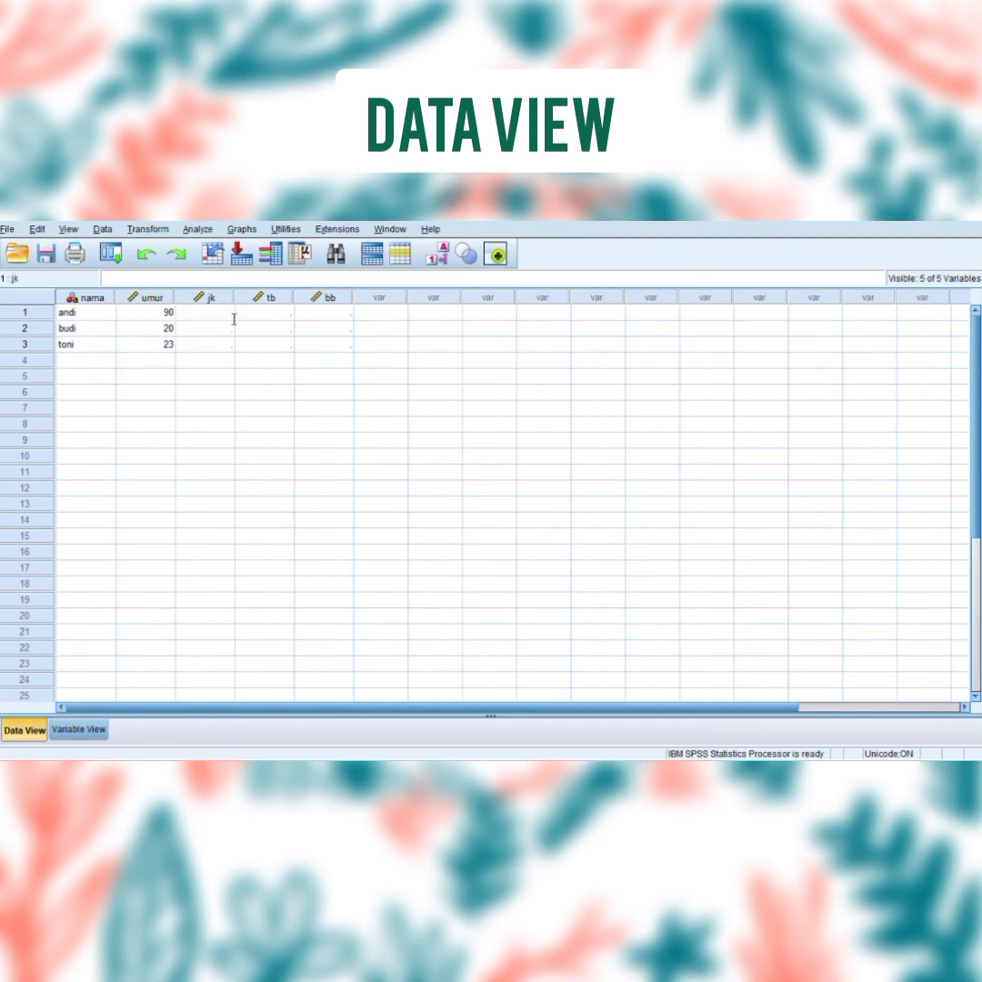
click(234, 332)
text(1)
click(235, 350)
text(1)
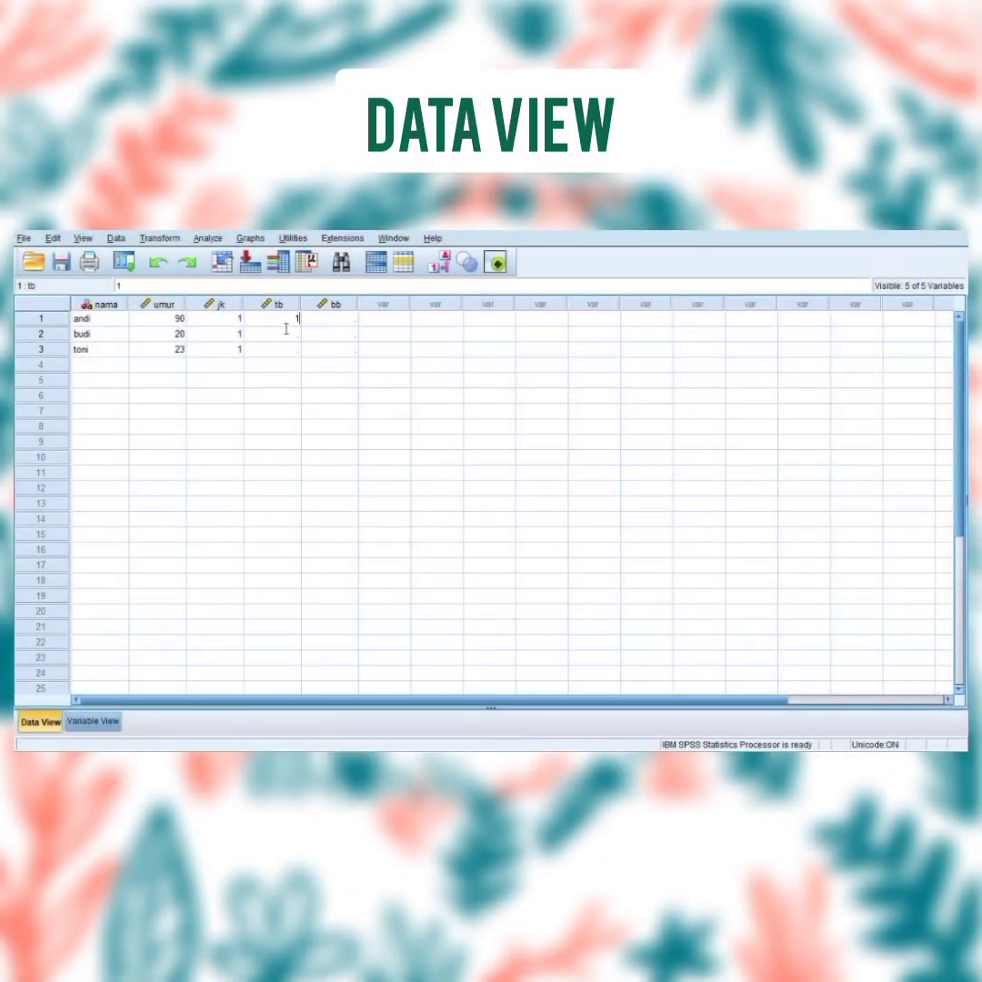
Enter 159, 169 and 189 as the tb values of the first, second and third respondents.
click(284, 332)
text(169)
key(Return)
text(189)
Fill the bb column with 50, 67 and 80 for the respondents in rows 1 to 3.
click(326, 350)
text(80)
key(Up)
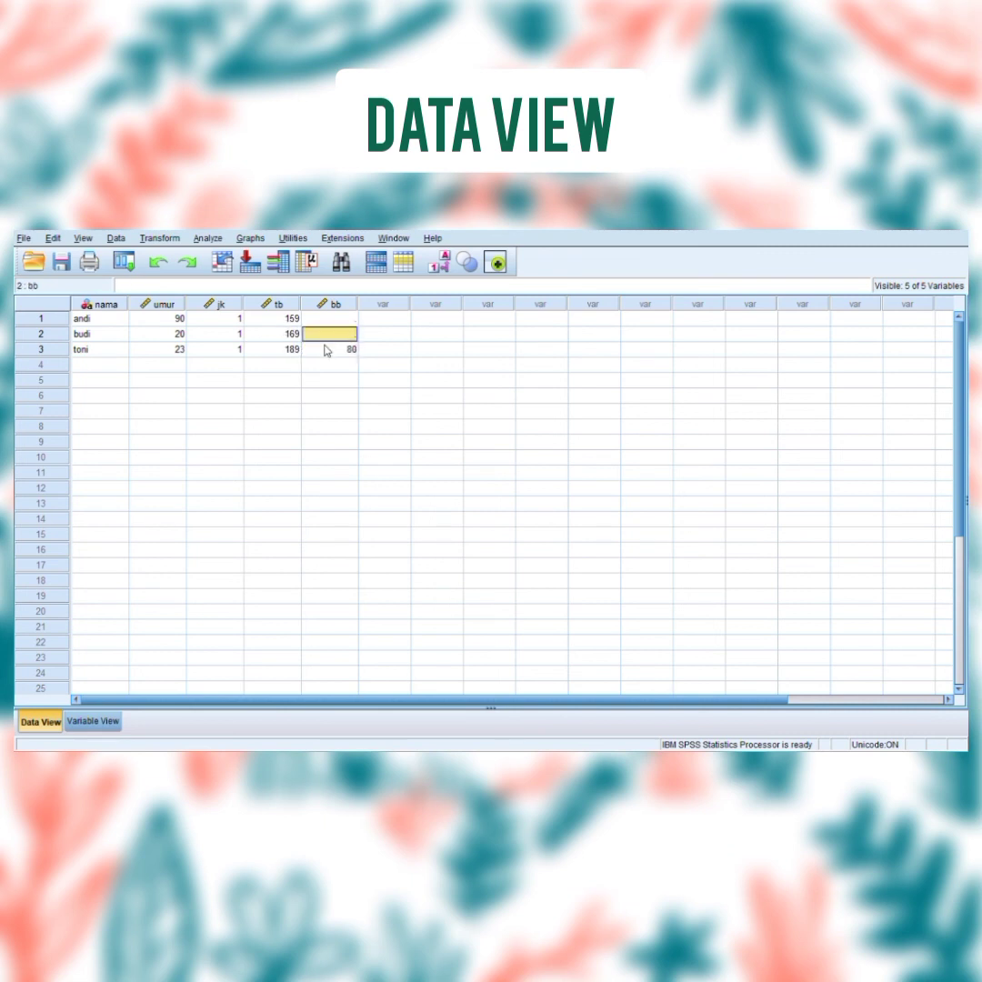
text(67)
key(Up)
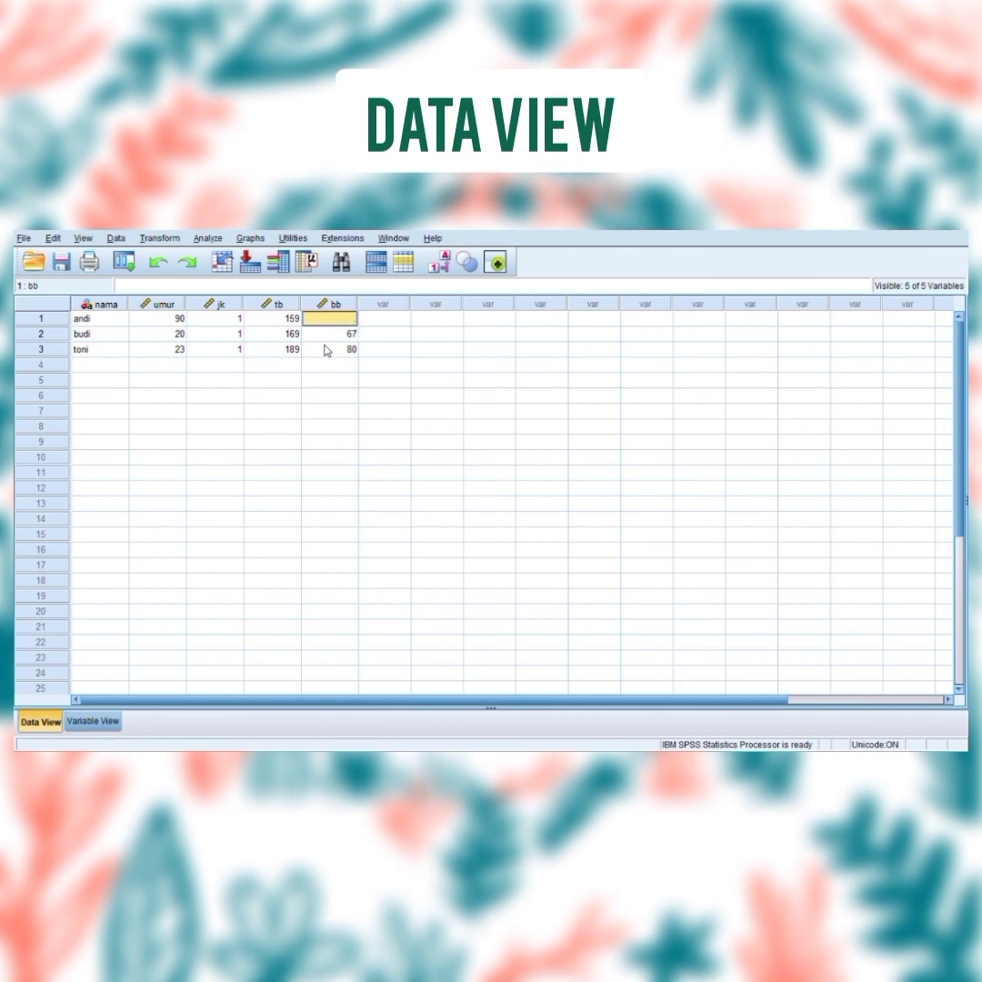
text(50)
Turn on the display of value labels in the data sheet so coded values show as text.
click(83, 239)
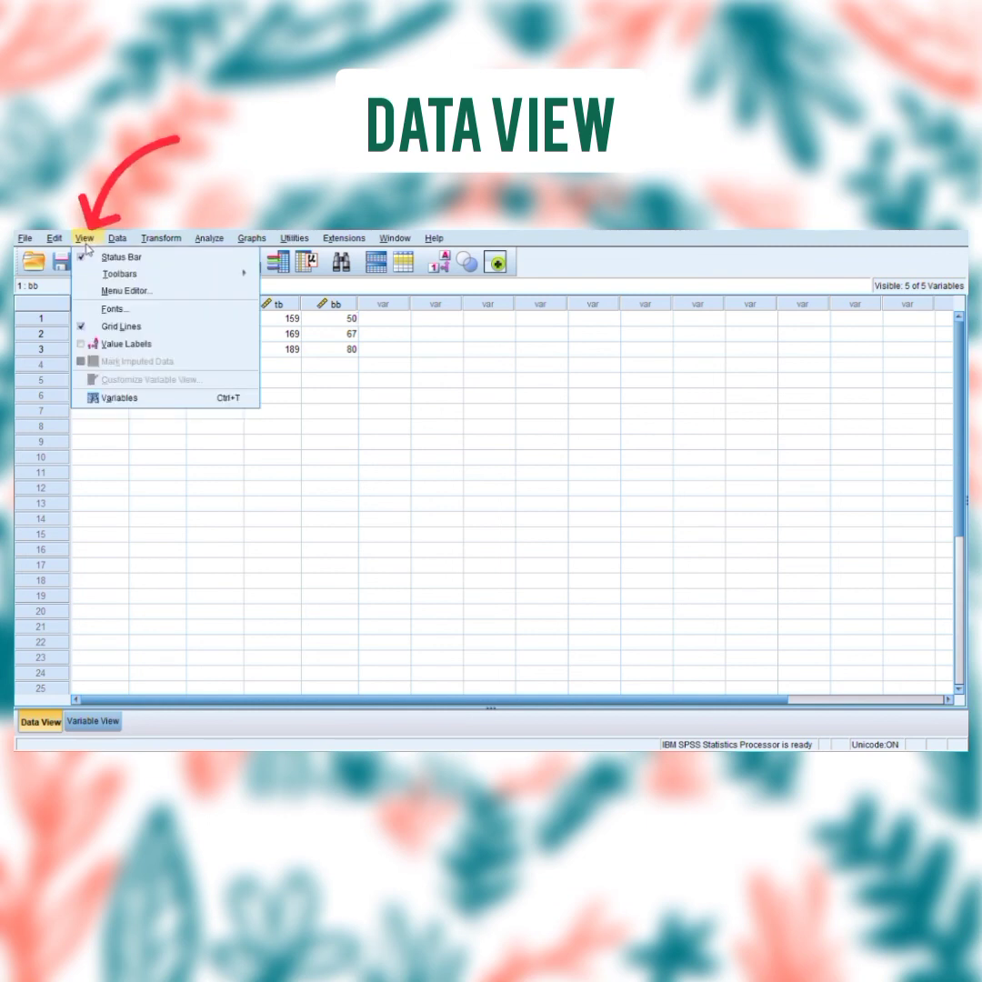
click(84, 346)
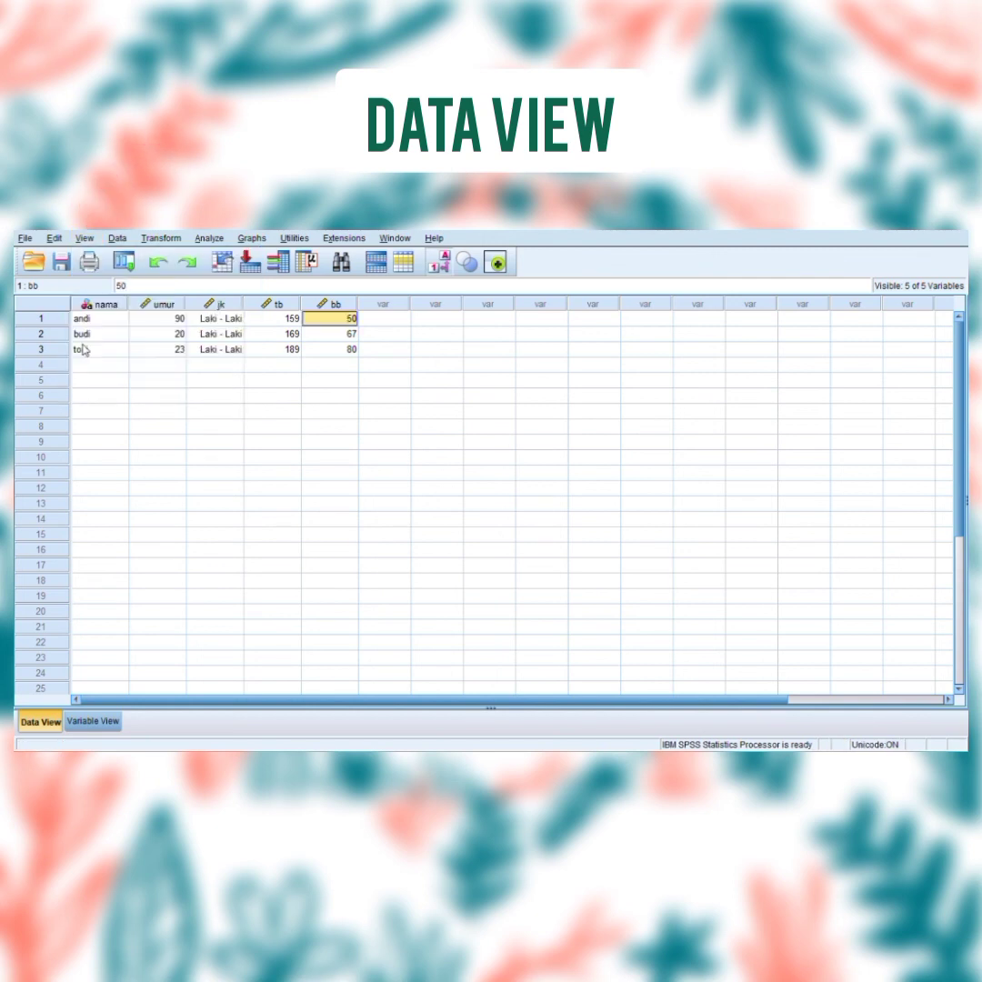